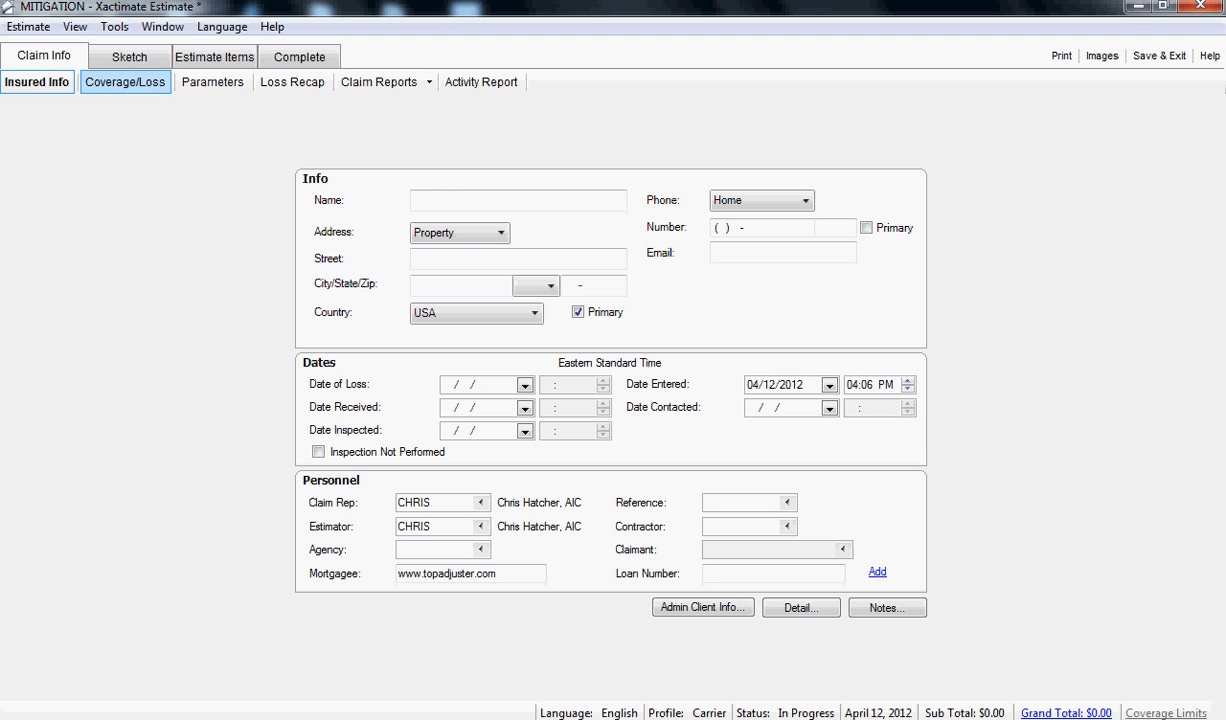
- Review the Mitigation and Restoration coverages, the list of available coverages and the form for adding a new one
{"action": "left_click", "coordinate": [123, 82]}
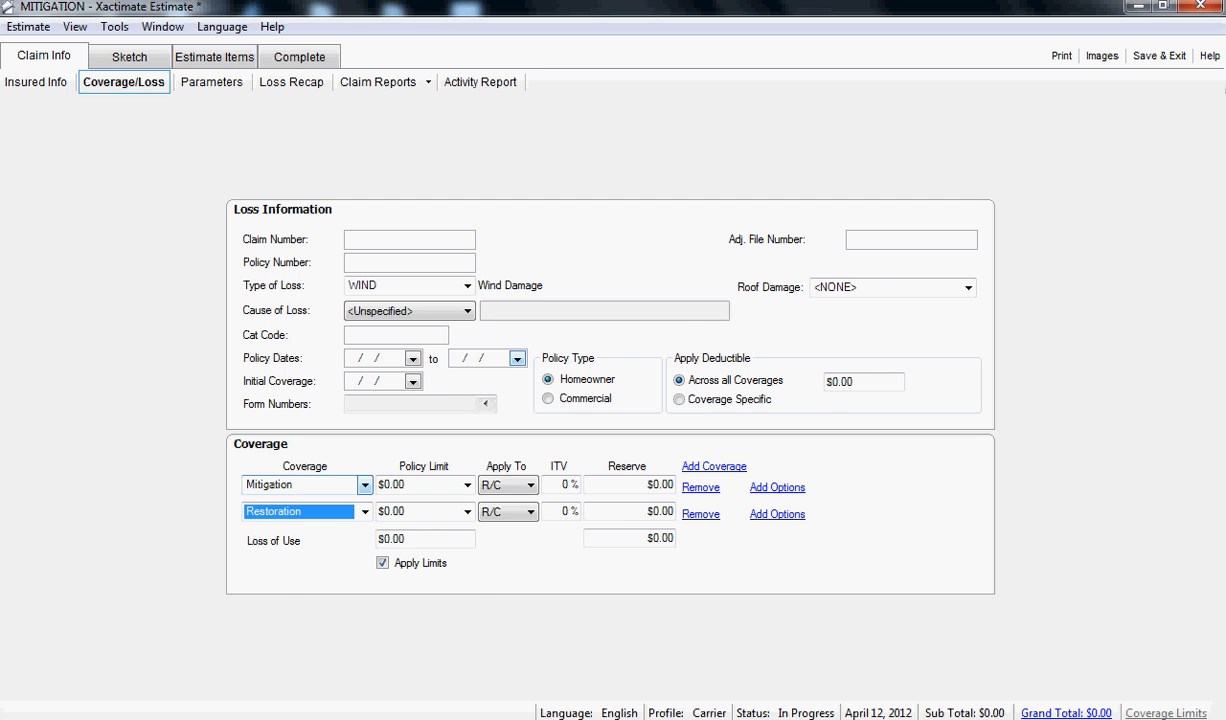
{"action": "left_click", "coordinate": [364, 484]}
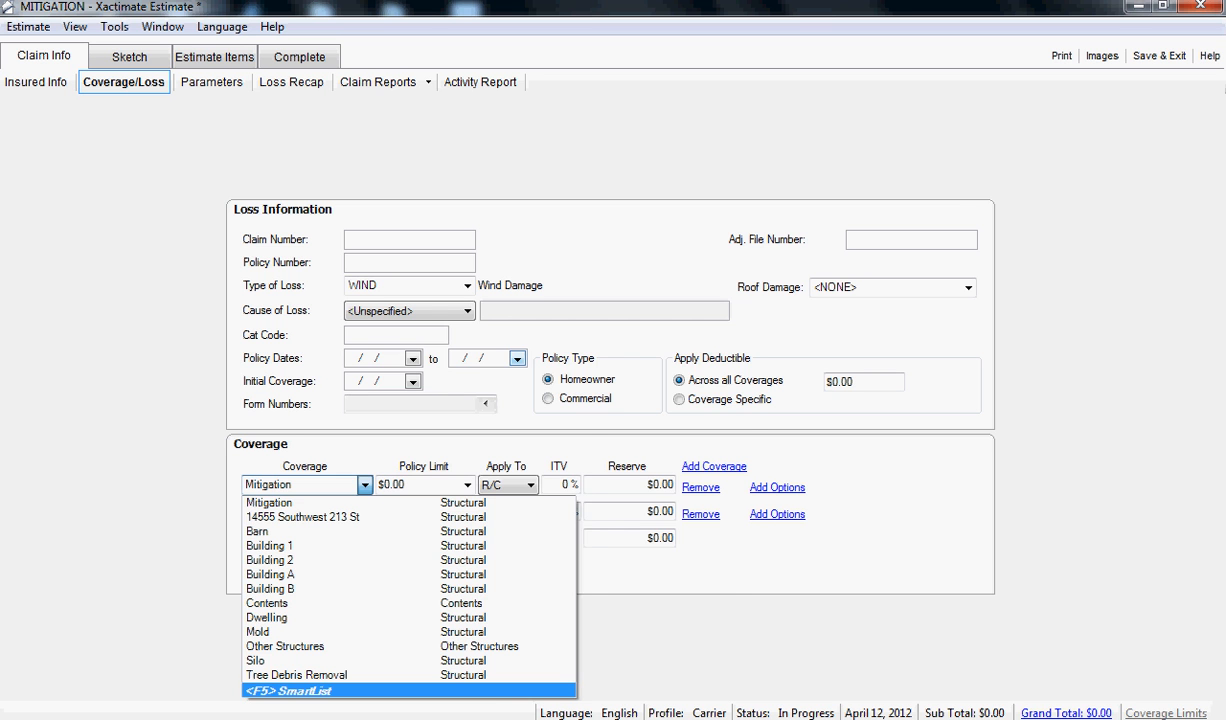
{"action": "key", "text": "F5"}
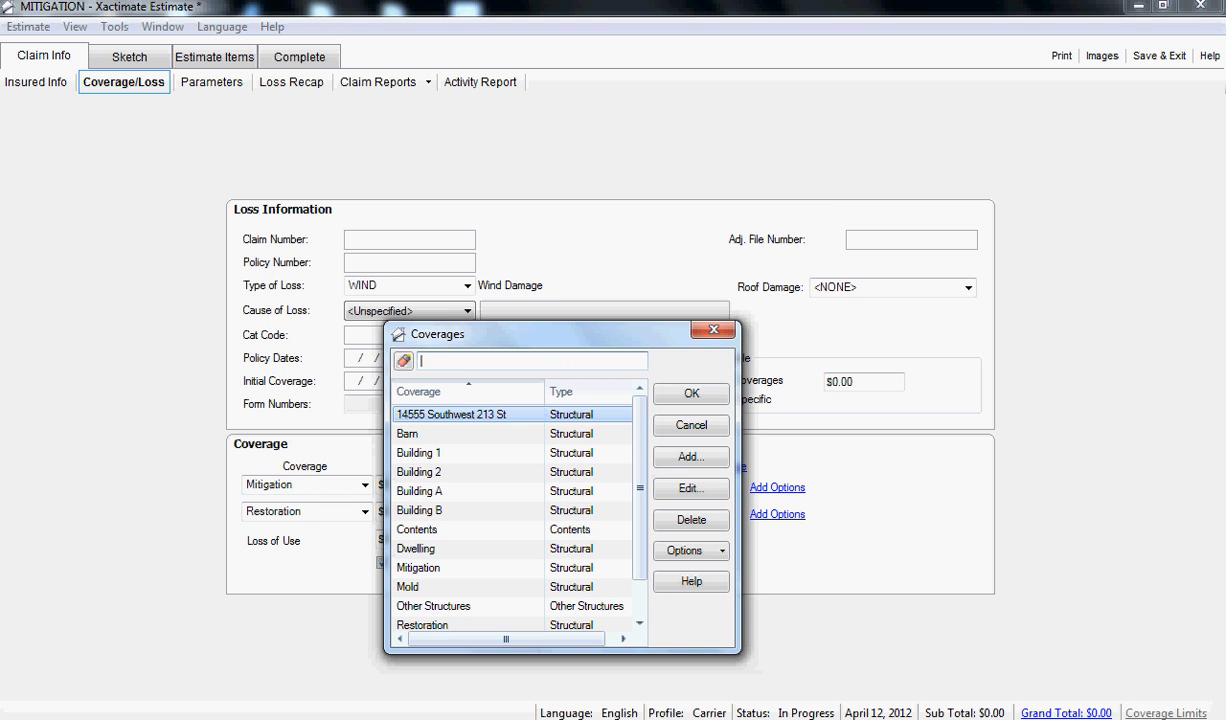
{"action": "left_click", "coordinate": [691, 456]}
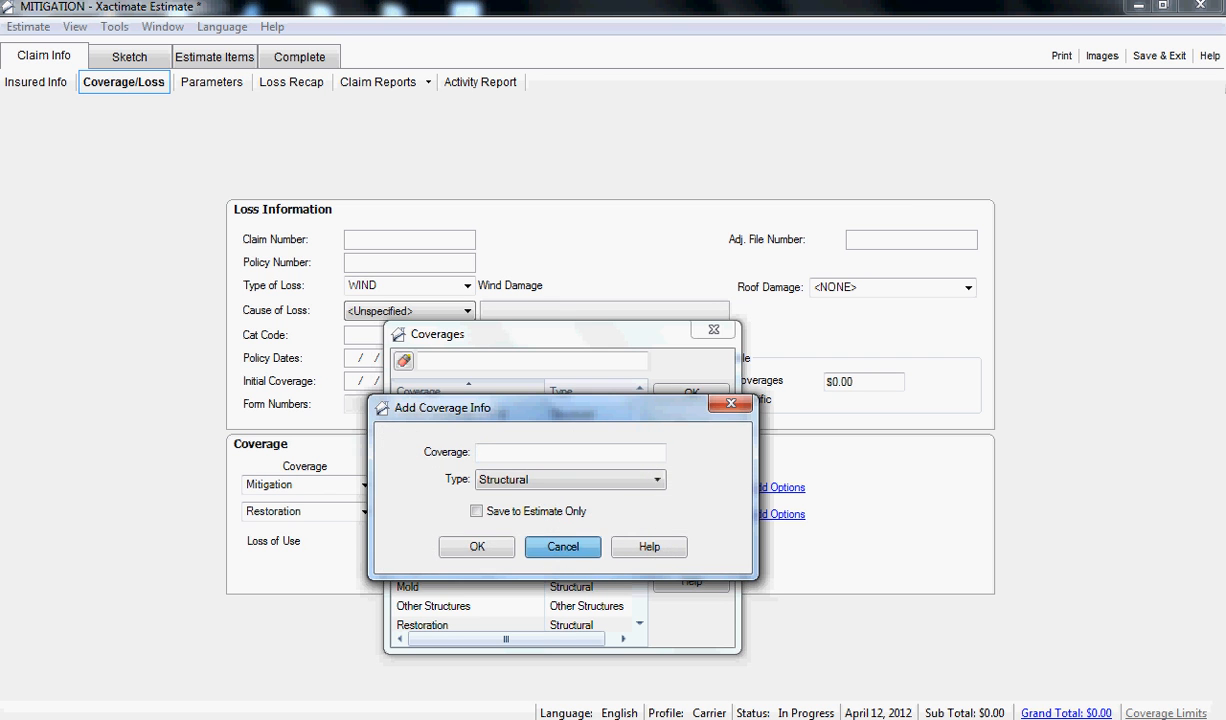
{"action": "left_click", "coordinate": [563, 546]}
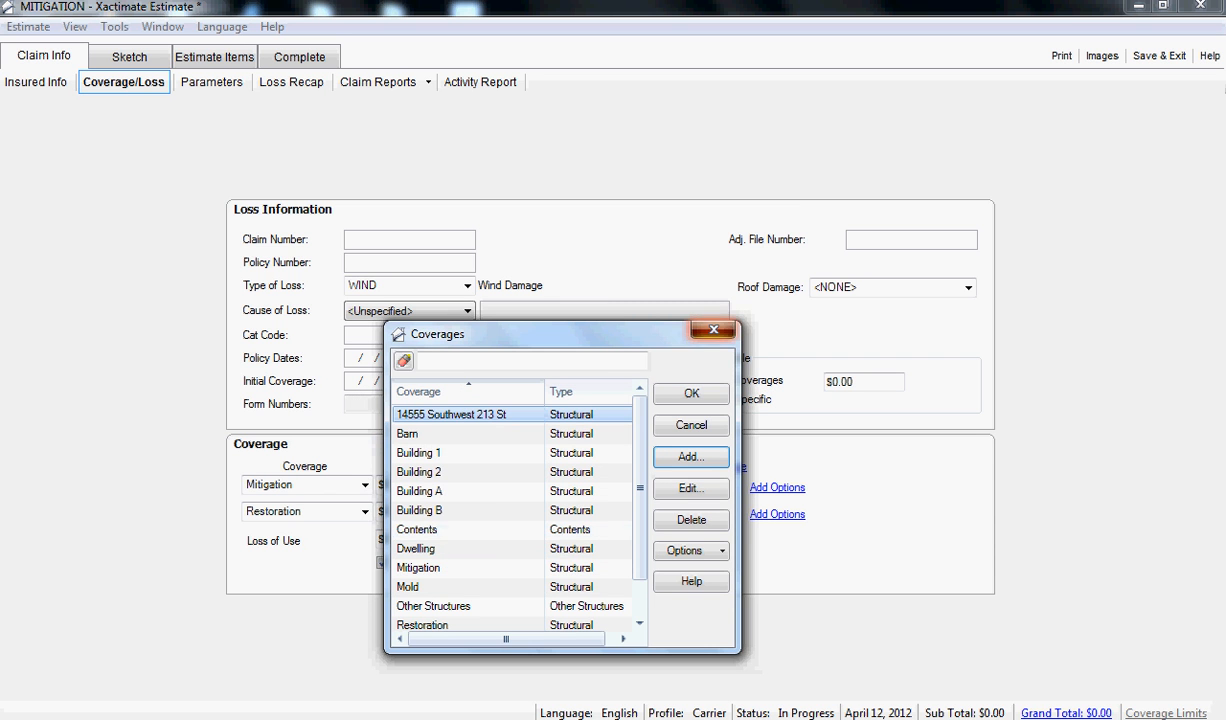
{"action": "left_click", "coordinate": [713, 330]}
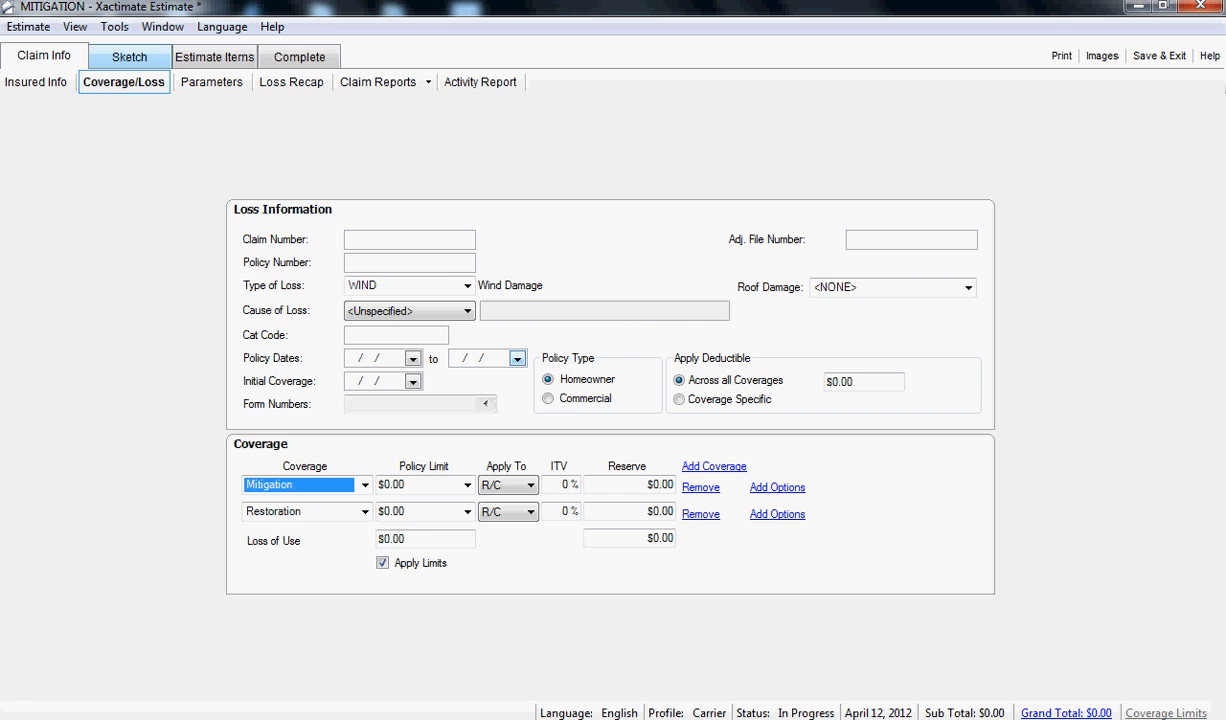
- Rename the existing sketch page with the four rooms as Mitigation, with its code generated automatically
{"action": "left_click", "coordinate": [129, 57]}
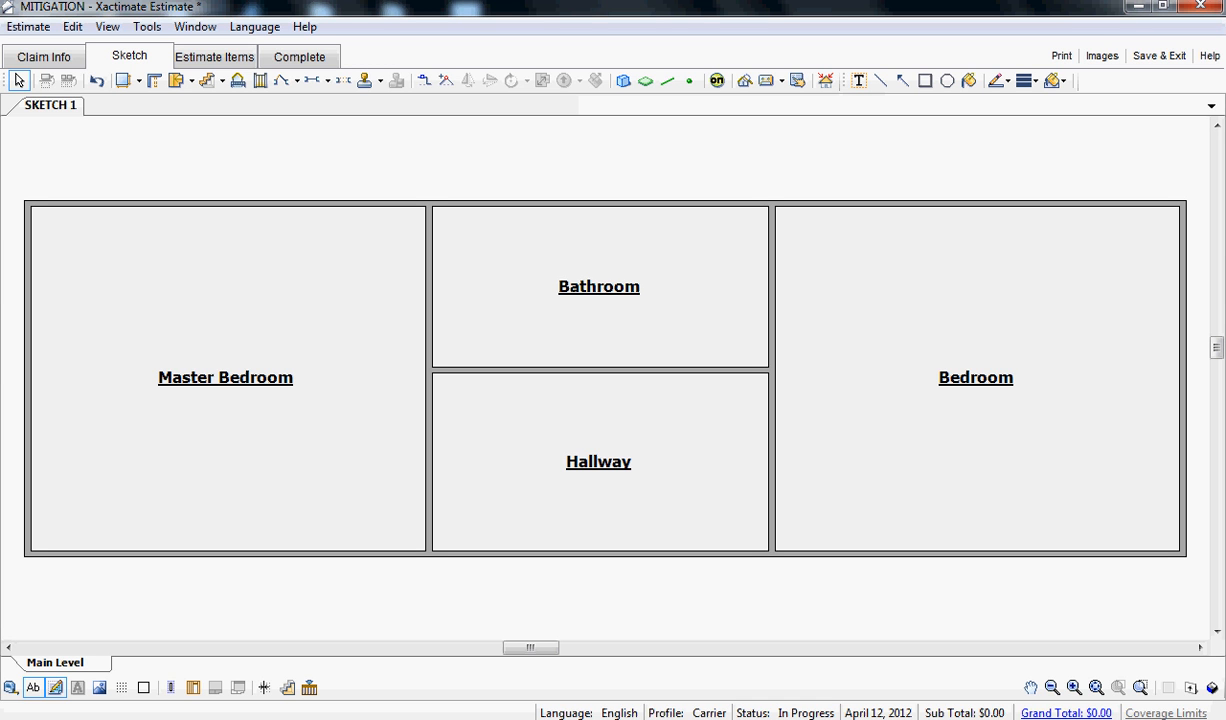
{"action": "right_click", "coordinate": [62, 106]}
{"action": "left_click", "coordinate": [116, 167]}
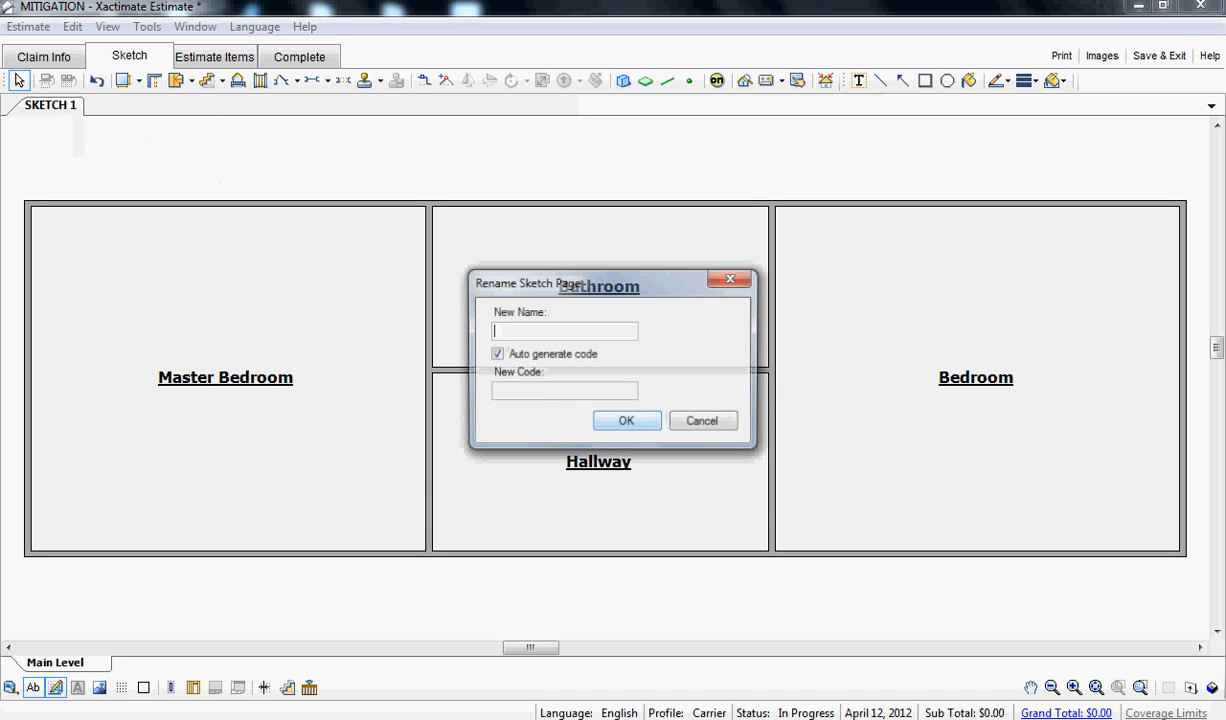
{"action": "type", "text": "Mi"}
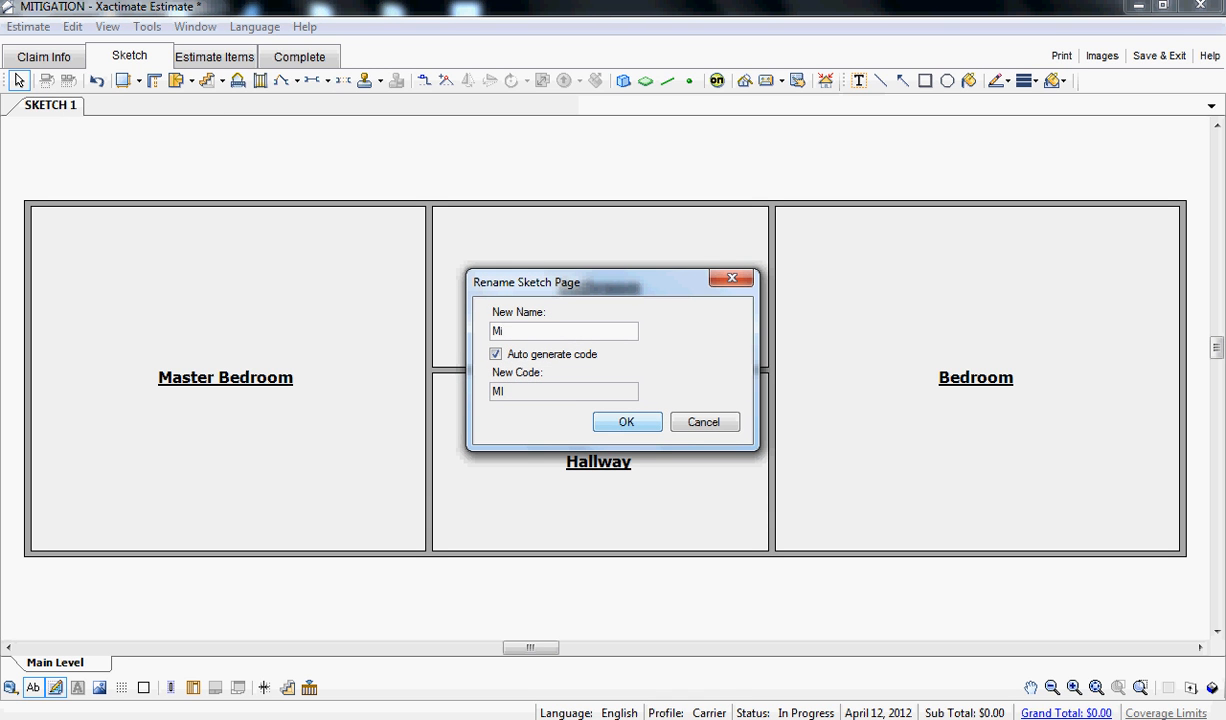
{"action": "type", "text": "tigation"}
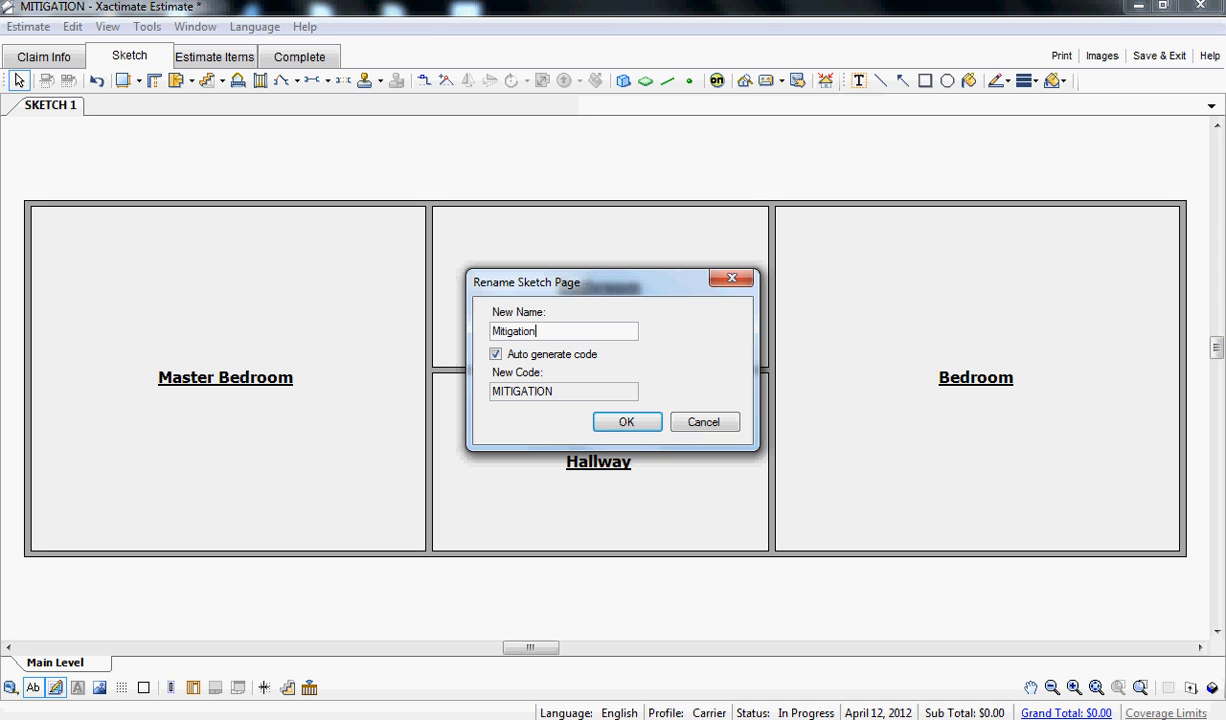
{"action": "key", "text": "Return"}
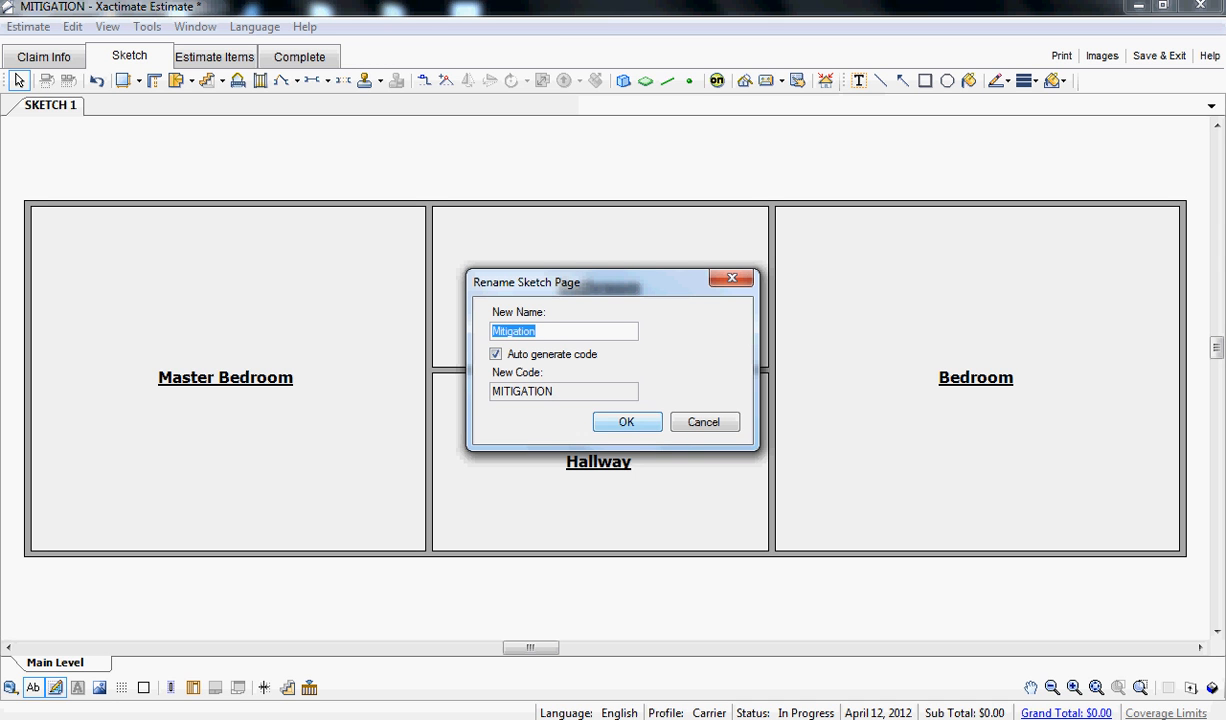
{"action": "key", "text": "Return"}
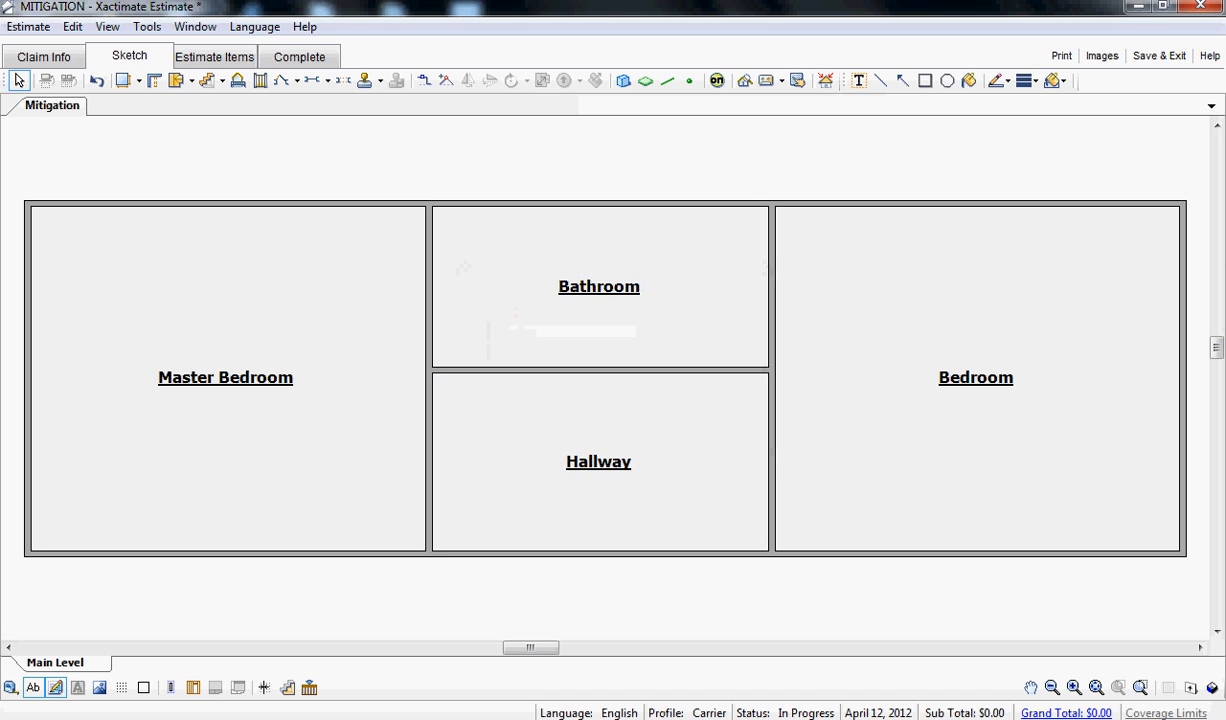
- Add a second sketch page and rename it Restoration
{"action": "right_click", "coordinate": [62, 103]}
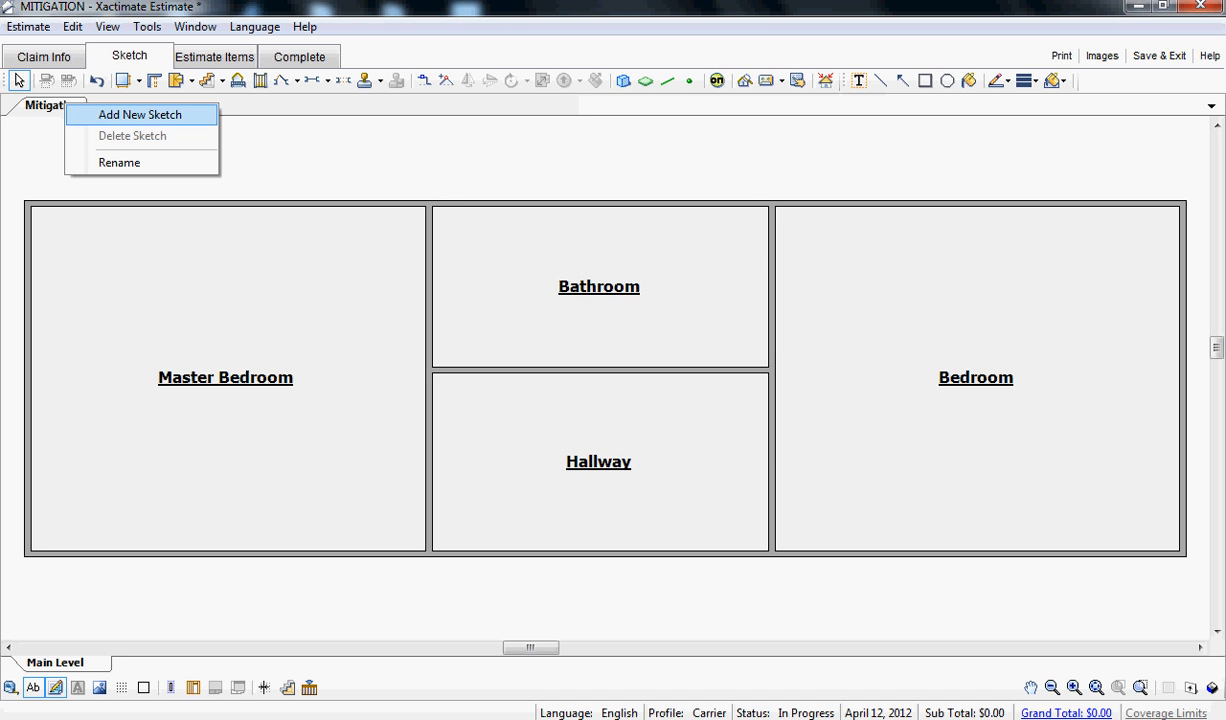
{"action": "left_click", "coordinate": [140, 114]}
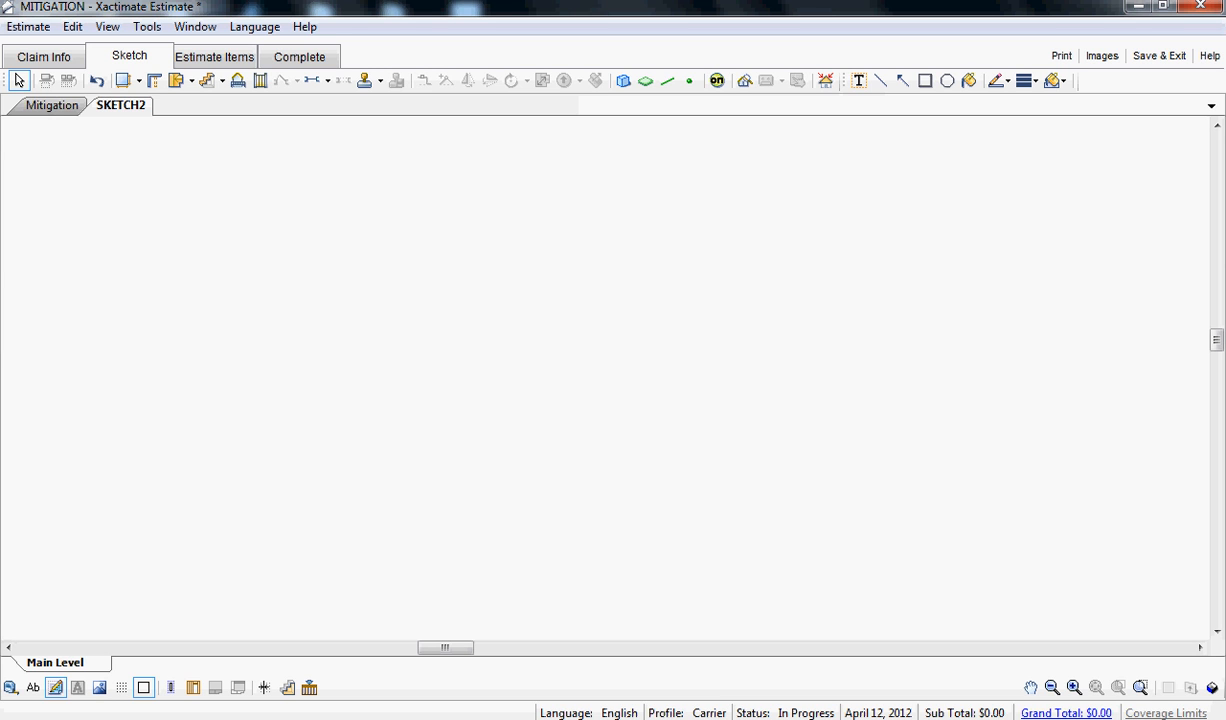
{"action": "right_click", "coordinate": [118, 102]}
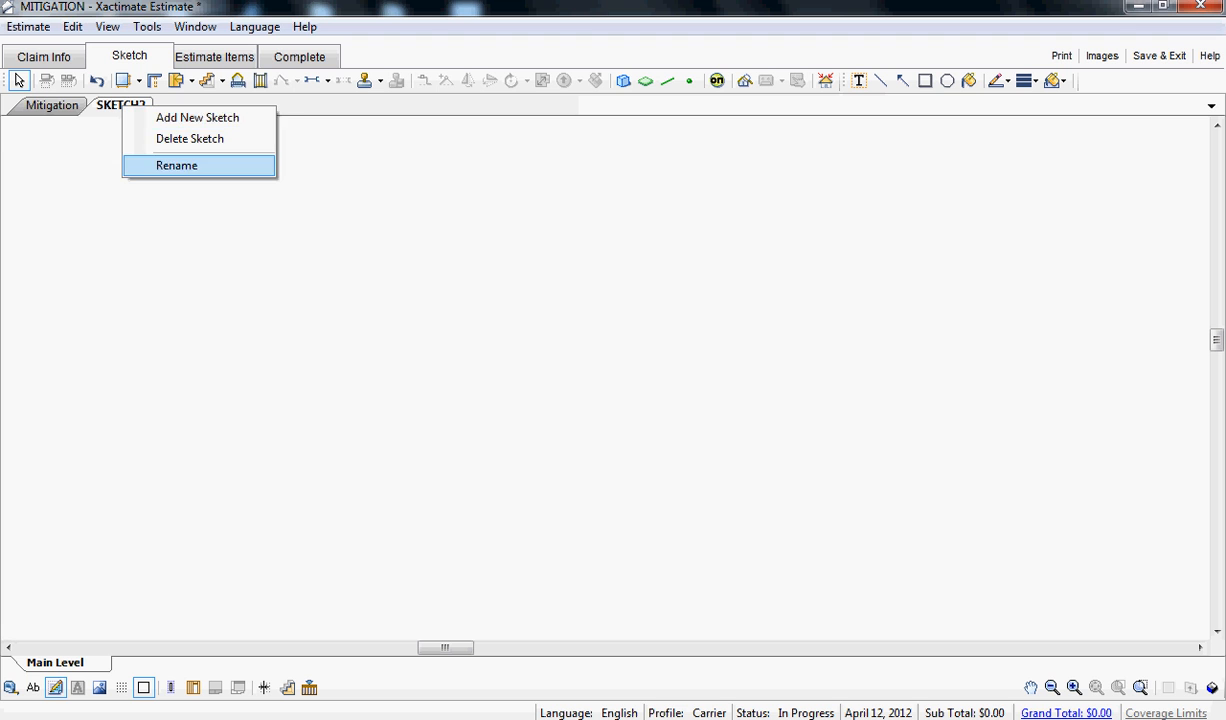
{"action": "left_click", "coordinate": [170, 164]}
{"action": "type", "text": "Re"}
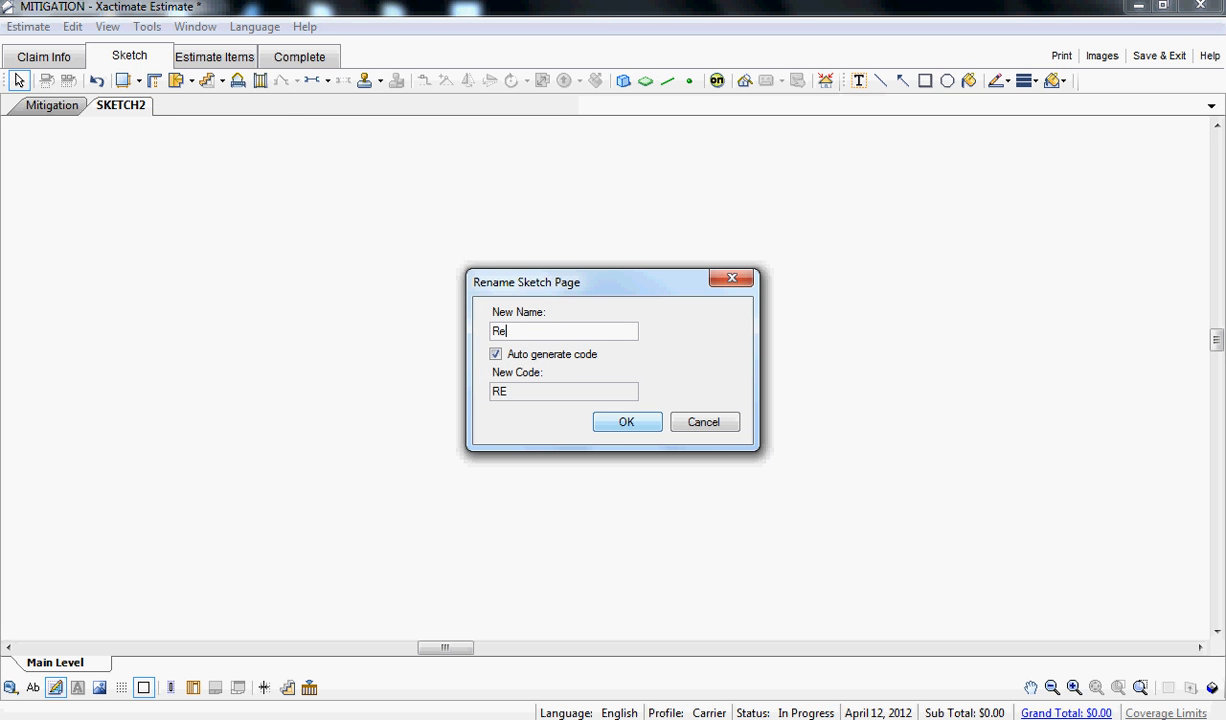
{"action": "type", "text": "storation"}
{"action": "key", "text": "Return"}
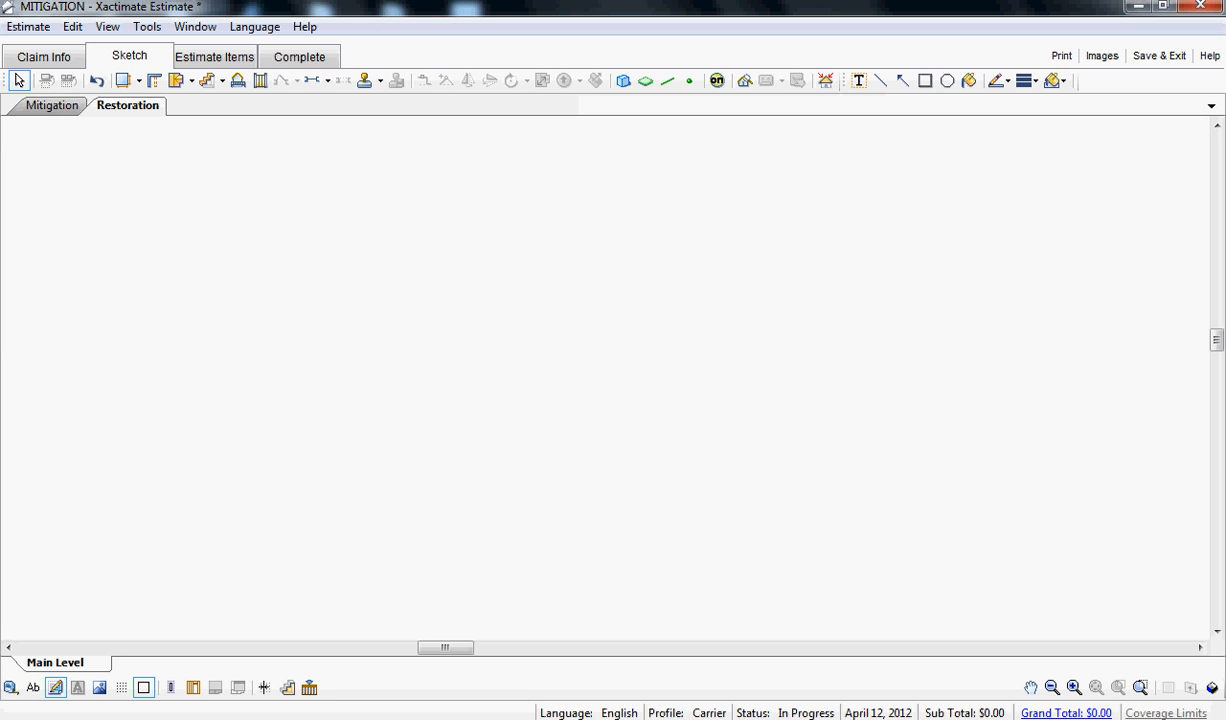
- Copy all four rooms of the Mitigation sketch and paste them into the Restoration sketch
{"action": "left_click", "coordinate": [52, 105]}
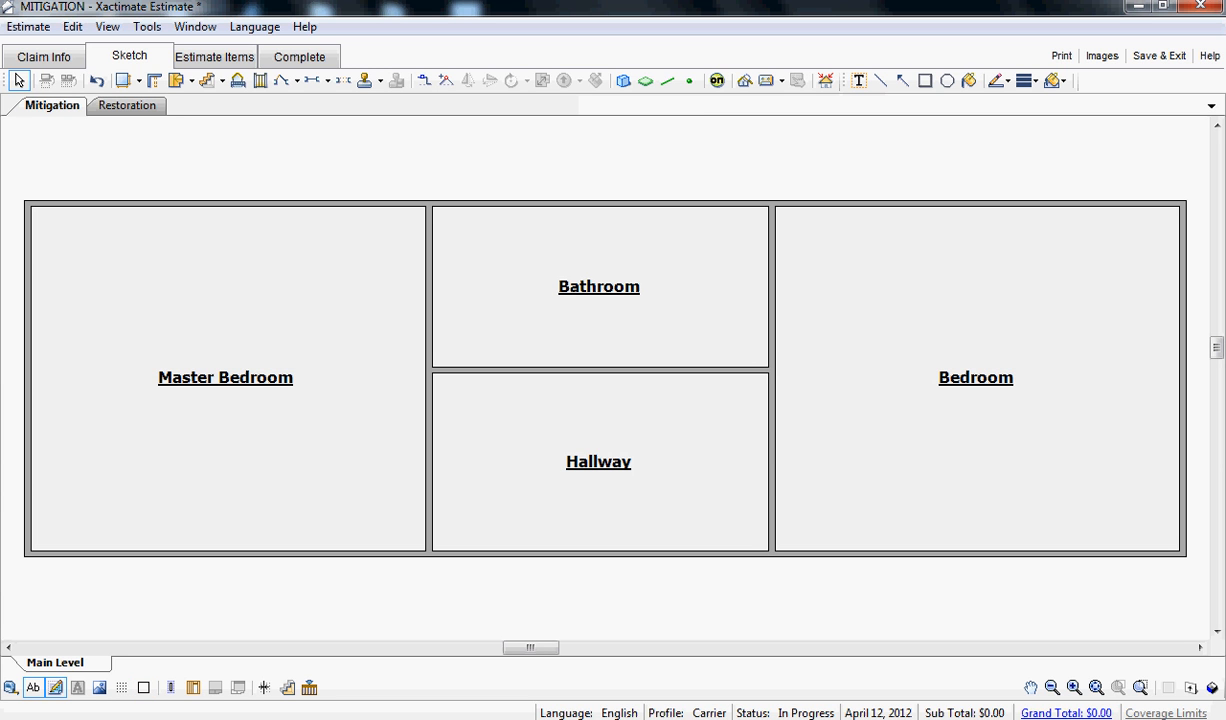
{"action": "mouse_move", "coordinate": [63, 149]}
{"action": "left_mouse_down"}
{"action": "mouse_move", "coordinate": [200, 210]}
{"action": "mouse_move", "coordinate": [739, 569]}
{"action": "mouse_move", "coordinate": [780, 561]}
{"action": "mouse_move", "coordinate": [976, 616]}
{"action": "mouse_move", "coordinate": [1003, 584]}
{"action": "left_mouse_up"}
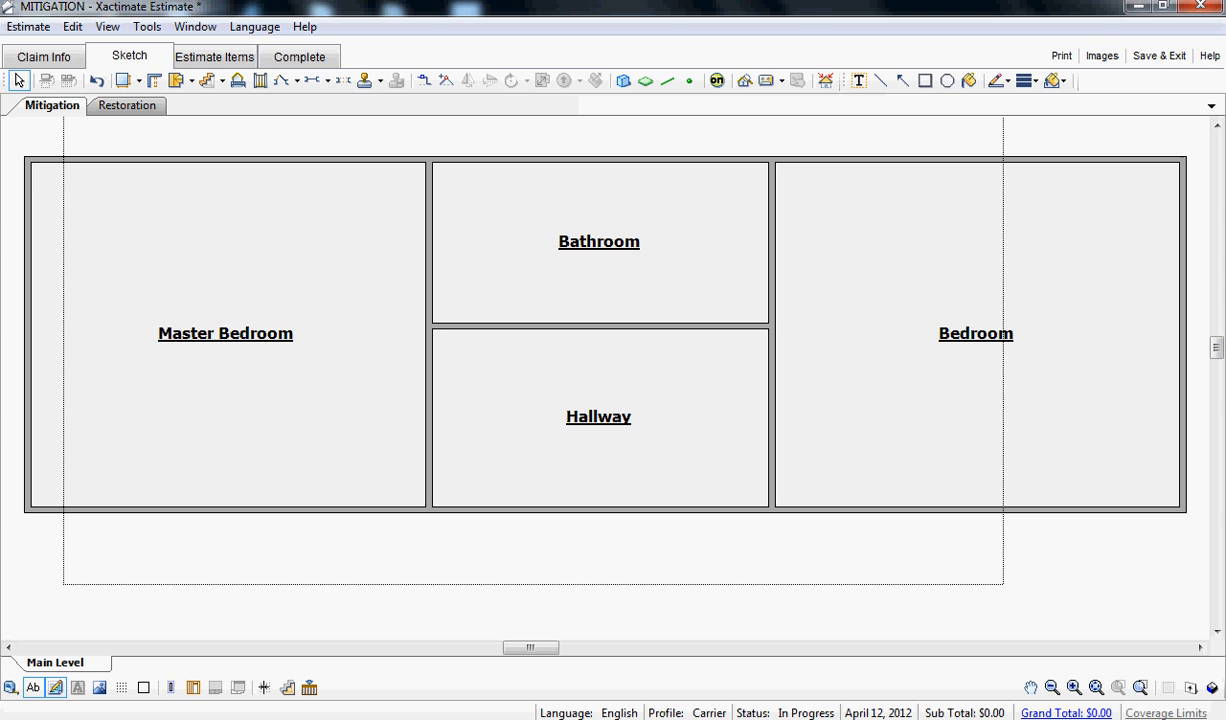
{"action": "left_click_drag", "start_coordinate": [1003, 584], "coordinate": [1003, 584]}
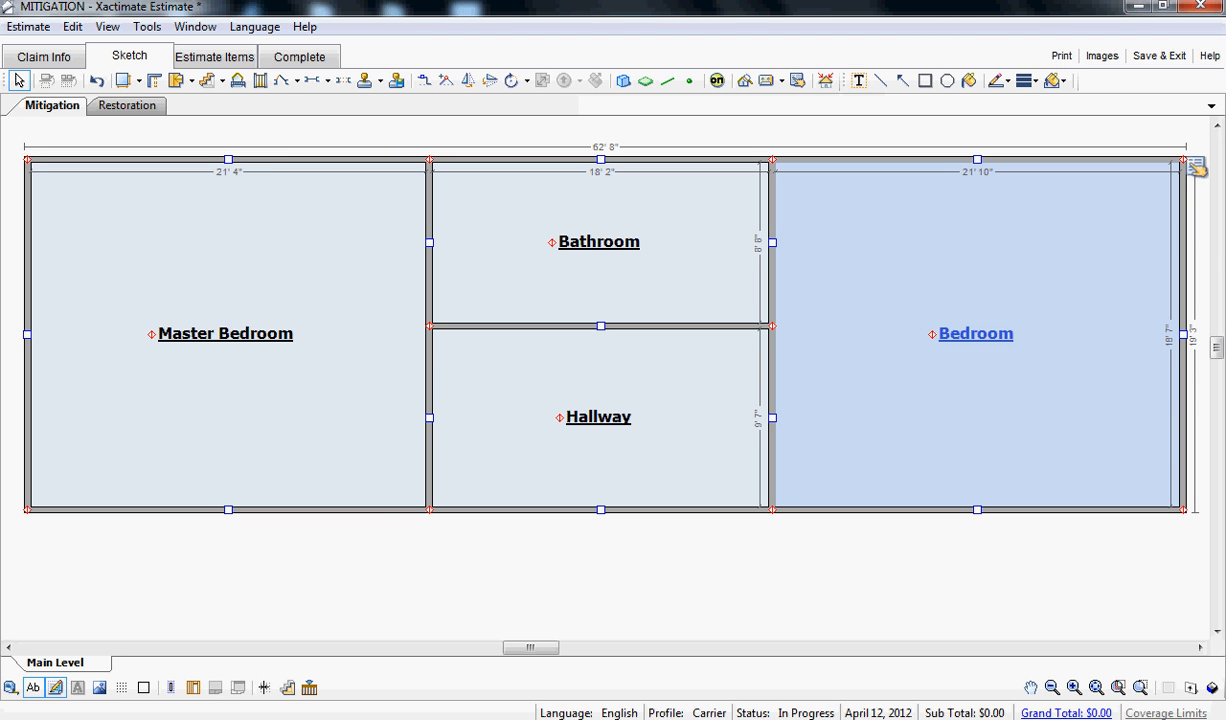
{"action": "right_click", "coordinate": [872, 321]}
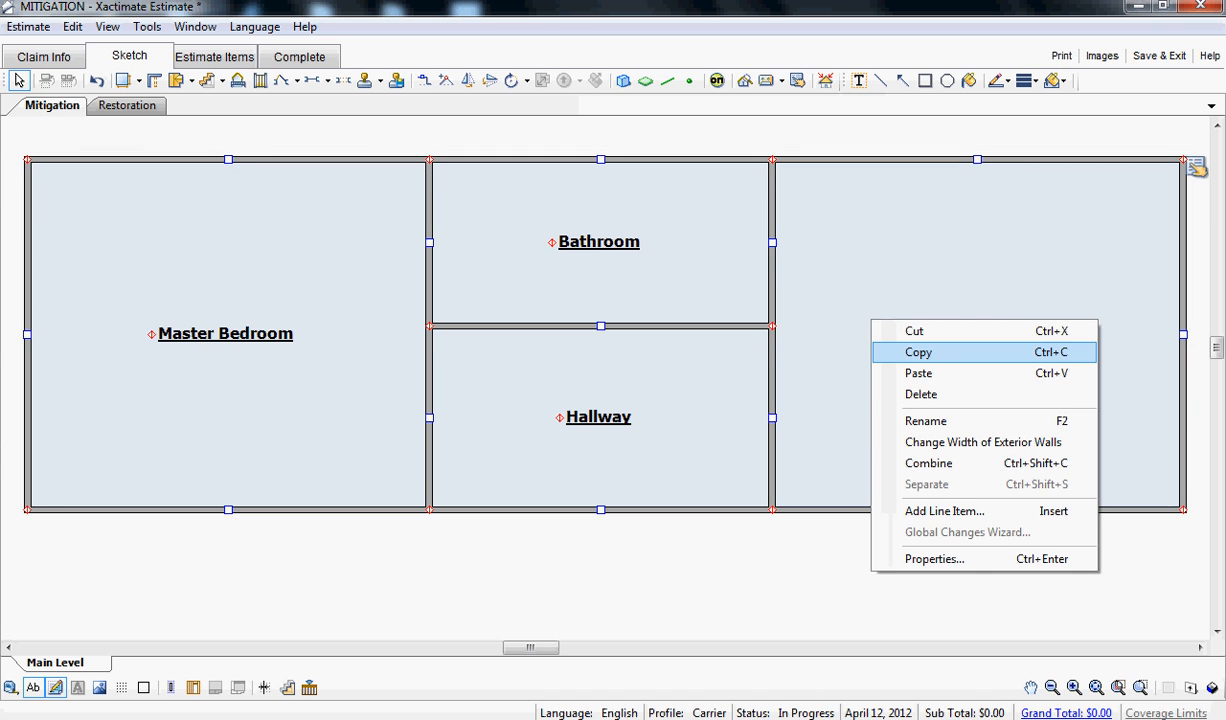
{"action": "left_click", "coordinate": [918, 352]}
{"action": "left_click", "coordinate": [127, 106]}
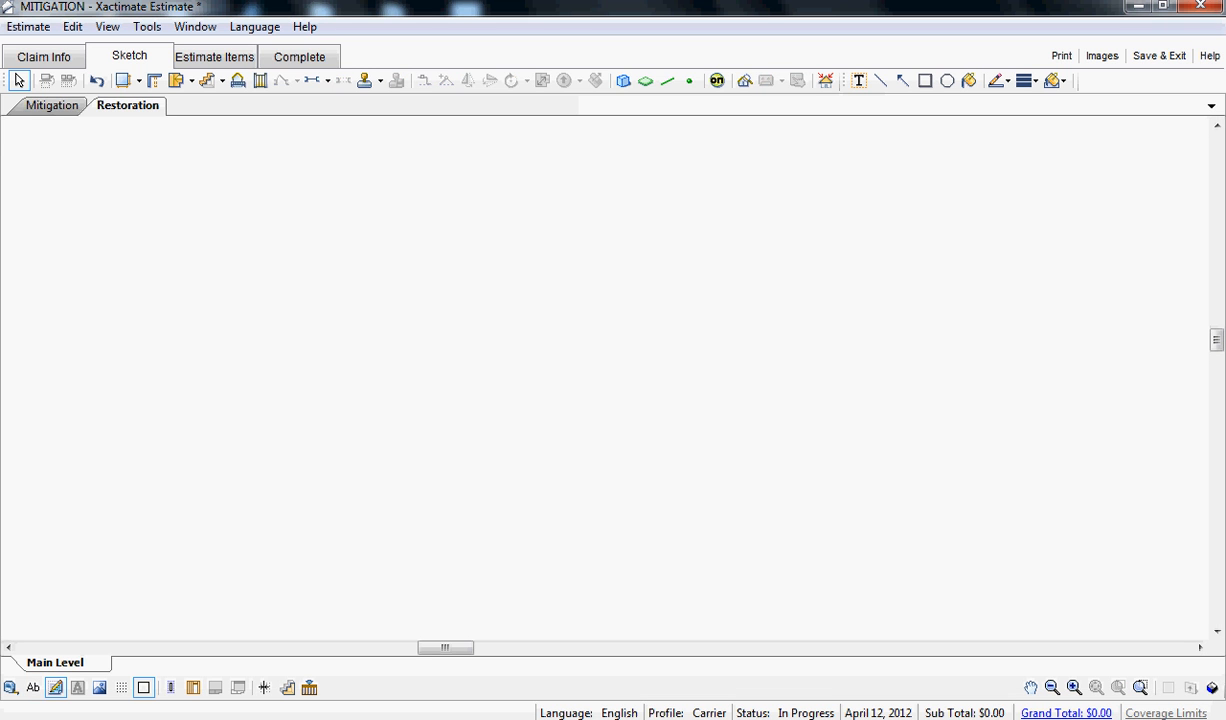
{"action": "right_click", "coordinate": [233, 240]}
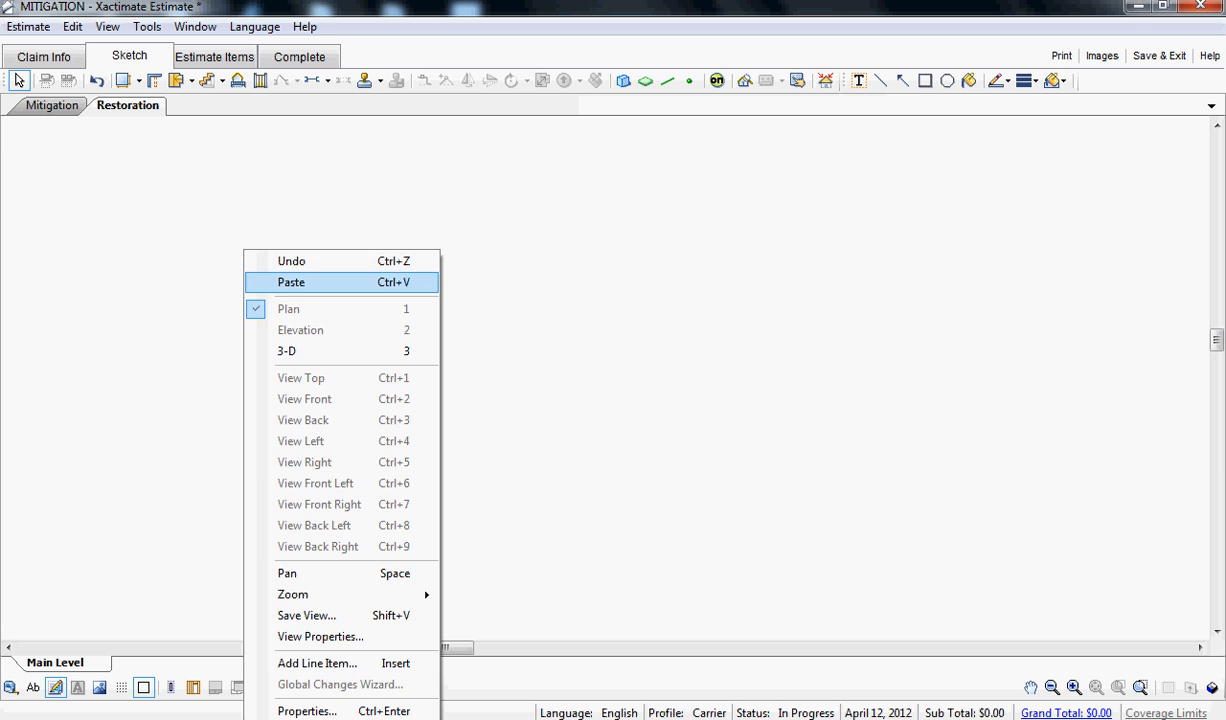
{"action": "left_click", "coordinate": [285, 280]}
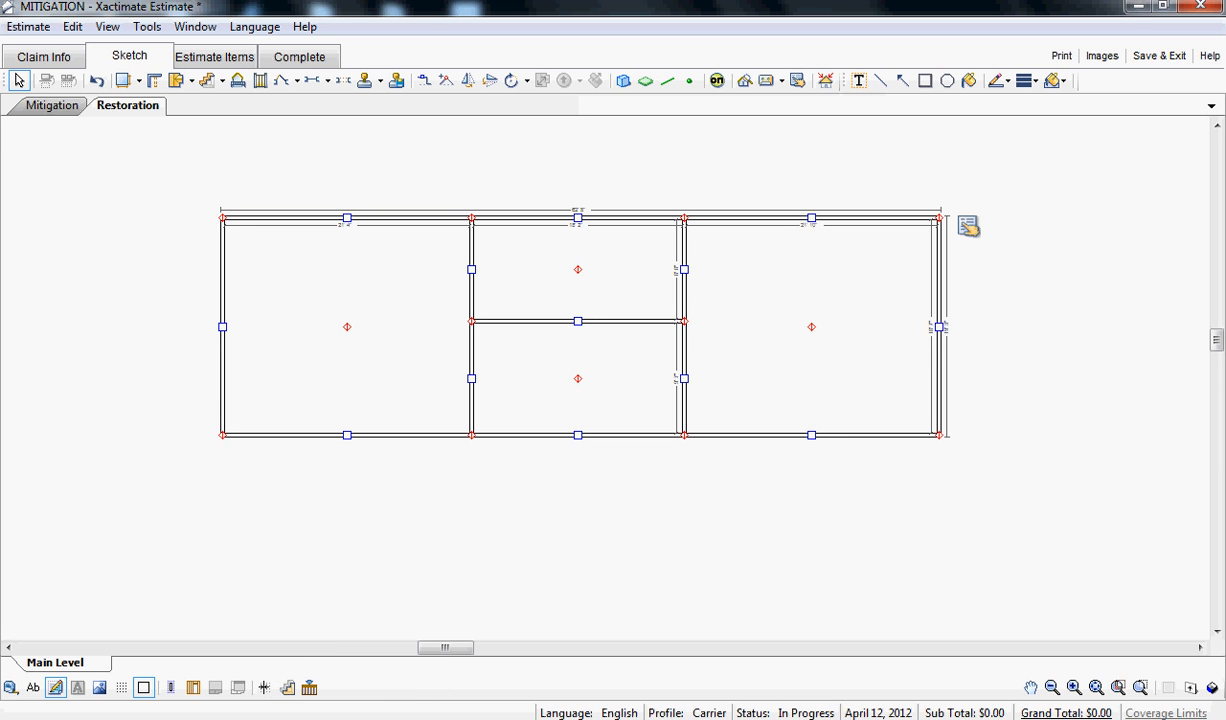
- Turn off the outline-only display of the Restoration sketch and show its room names
{"action": "left_click", "coordinate": [143, 687]}
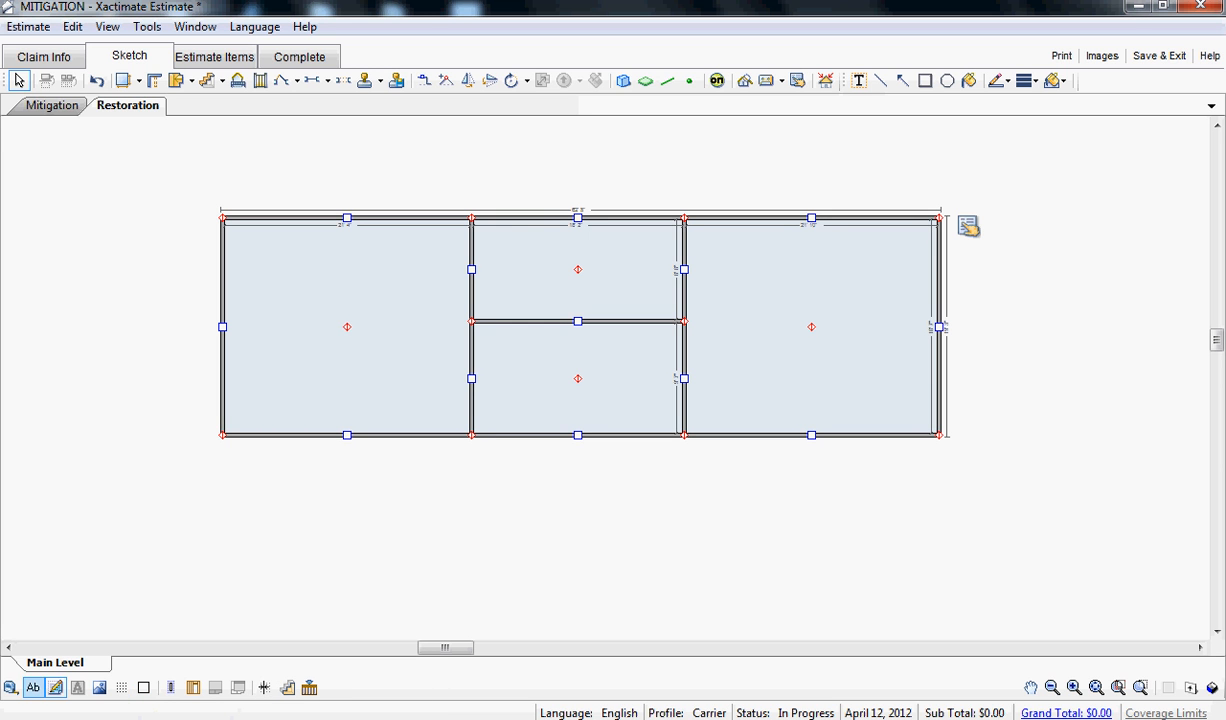
{"action": "left_click", "coordinate": [33, 687]}
{"action": "left_click", "coordinate": [345, 326]}
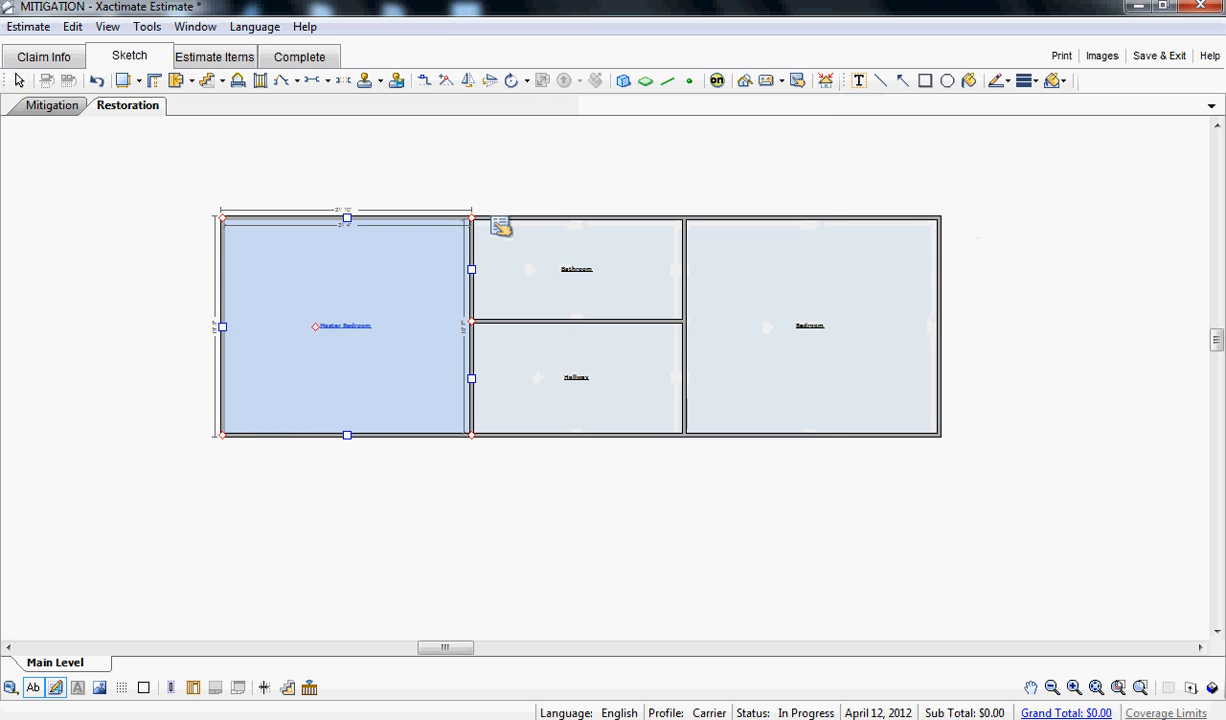
{"action": "left_click", "coordinate": [501, 227]}
{"action": "left_click", "coordinate": [1040, 560]}
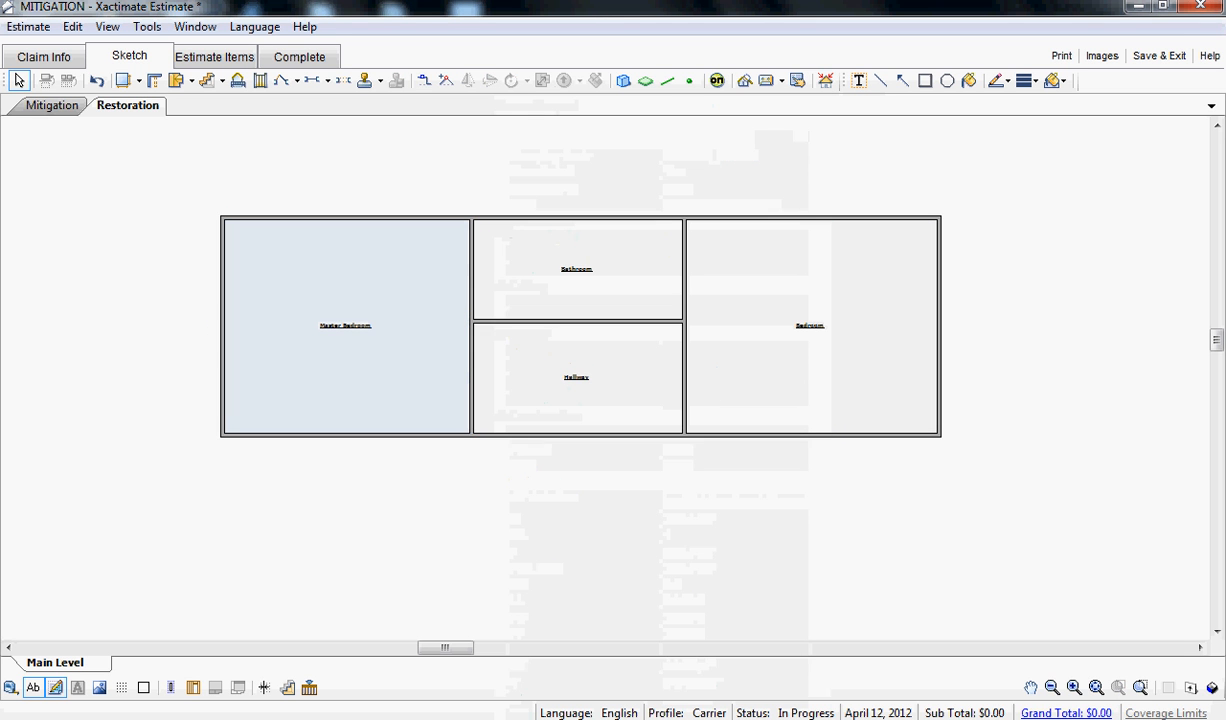
{"action": "left_click", "coordinate": [1096, 687]}
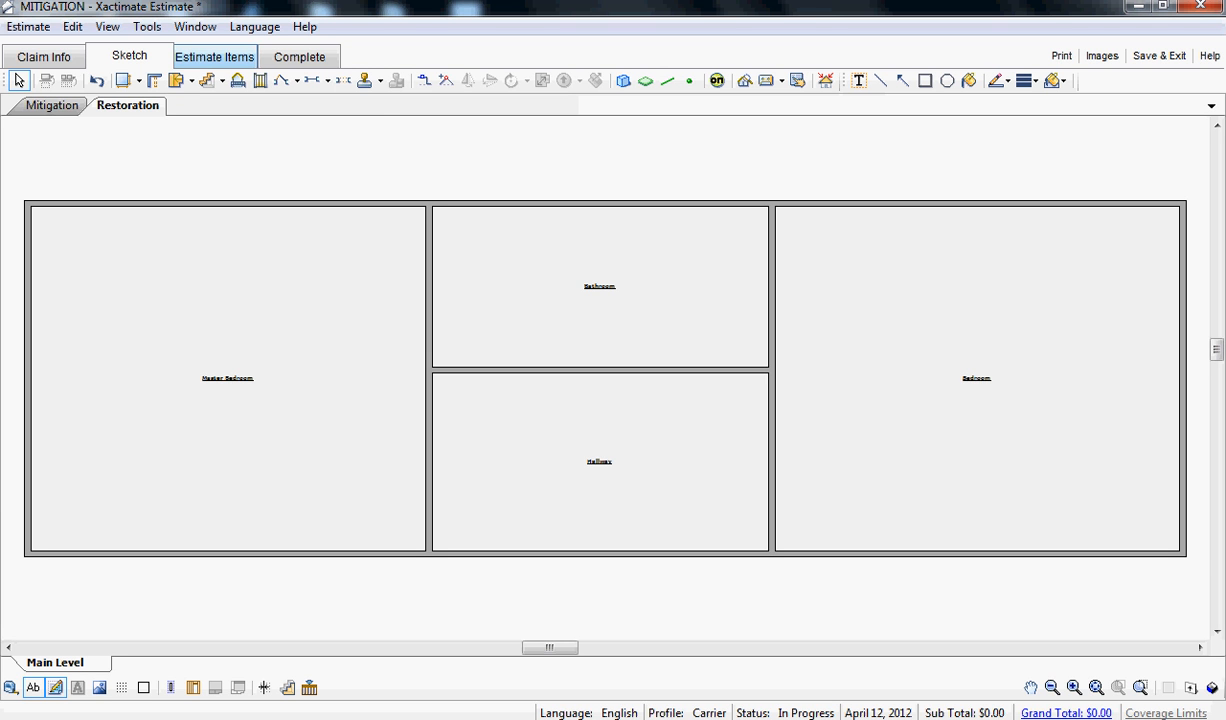
- In the estimate items, add the DRY 1/2 drywall line item to all four Restoration rooms at once
{"action": "left_click", "coordinate": [215, 56]}
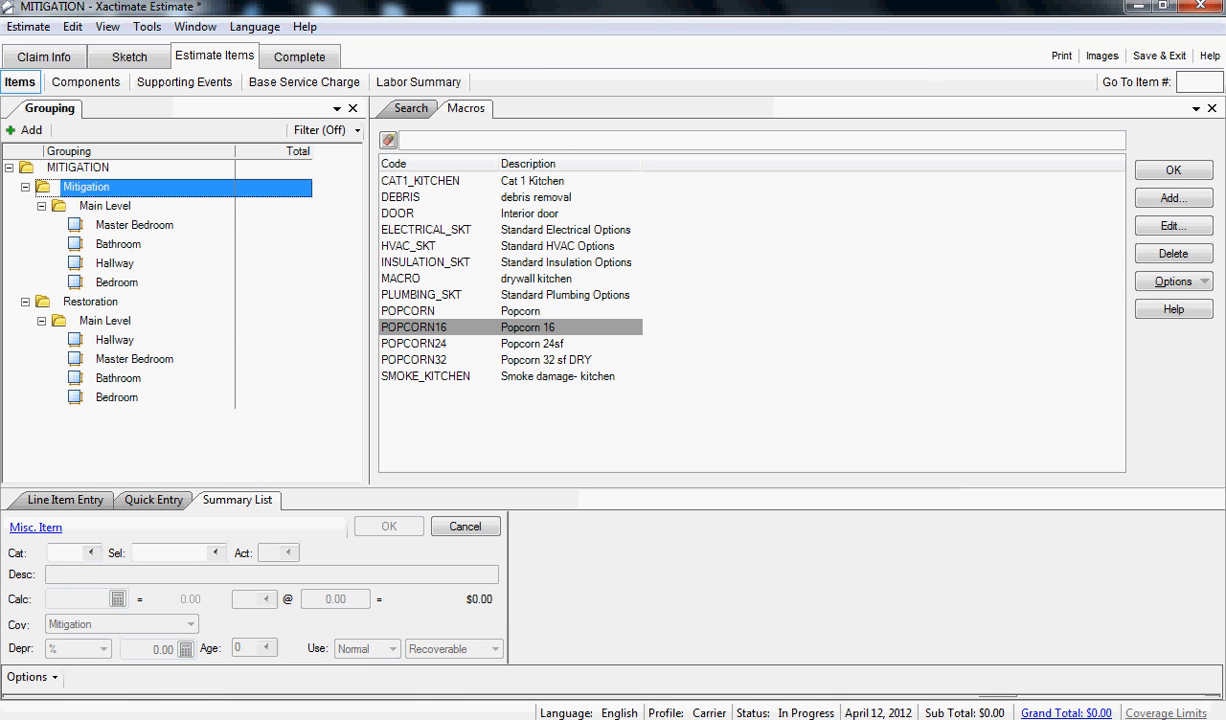
{"action": "left_click", "coordinate": [90, 302]}
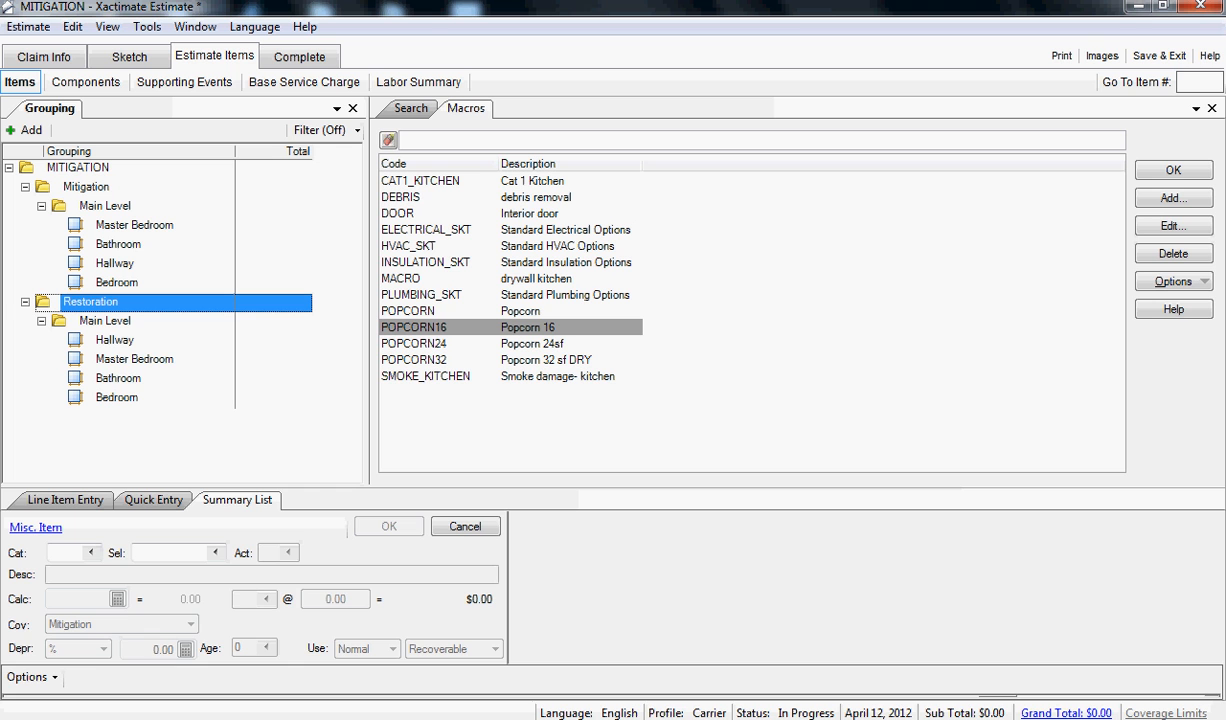
{"action": "left_click_drag", "start_coordinate": [613, 487], "coordinate": [613, 434]}
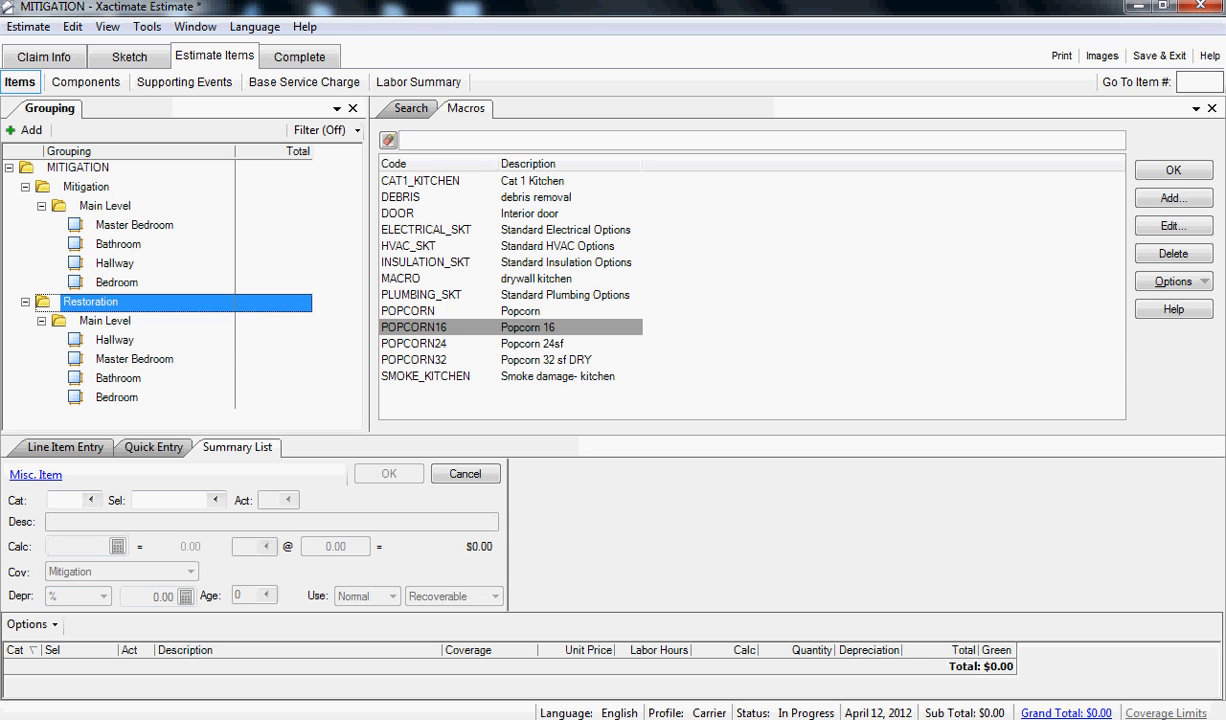
{"action": "left_click", "coordinate": [115, 340]}
{"action": "left_click", "coordinate": [134, 359], "text": "ctrl"}
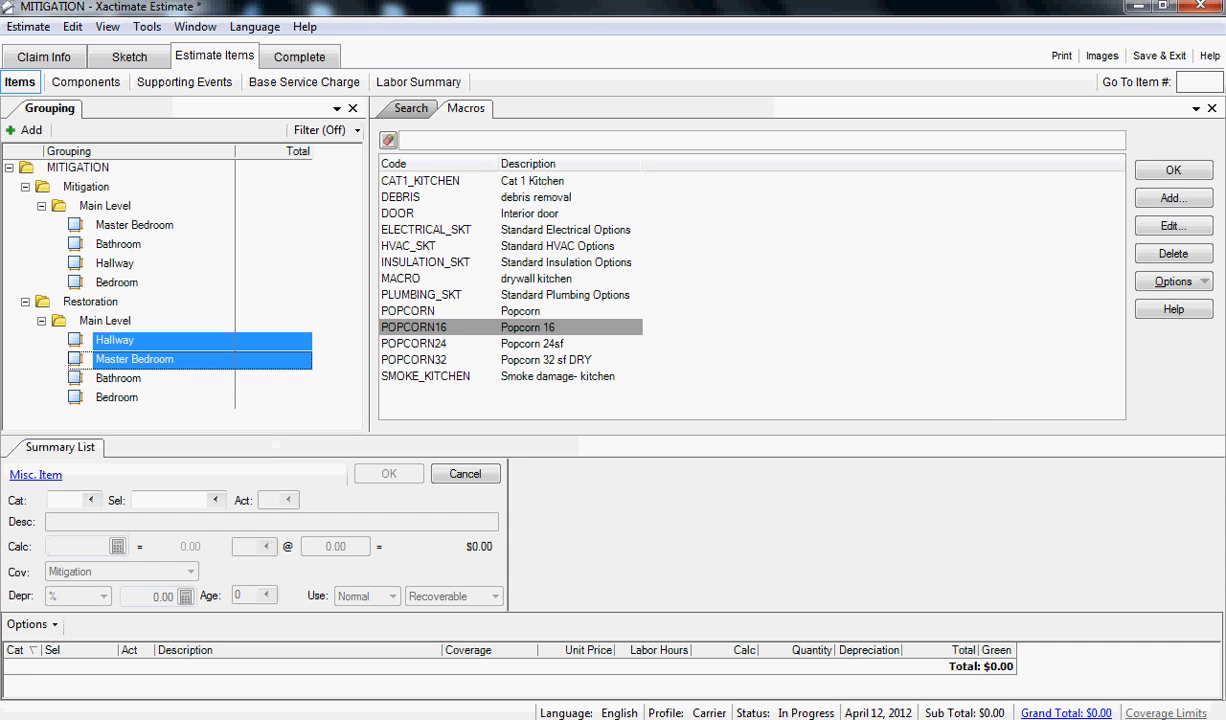
{"action": "left_click", "coordinate": [117, 397], "text": "shift"}
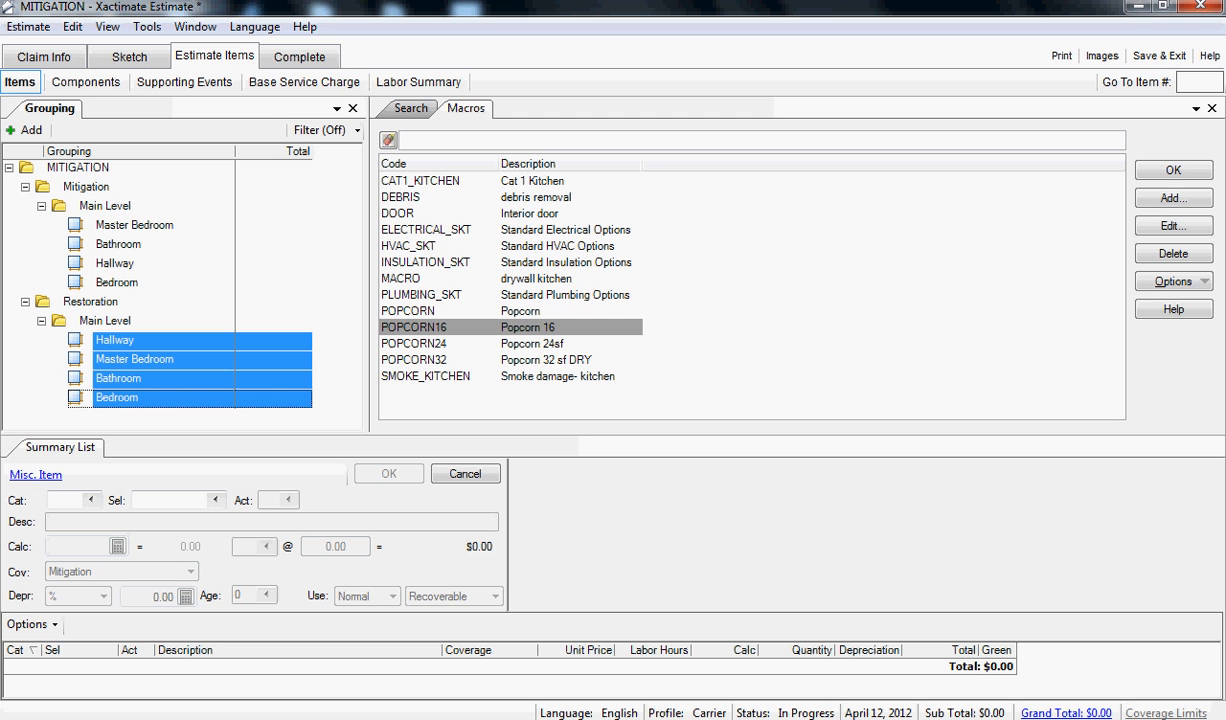
{"action": "left_click_drag", "start_coordinate": [613, 437], "coordinate": [613, 287]}
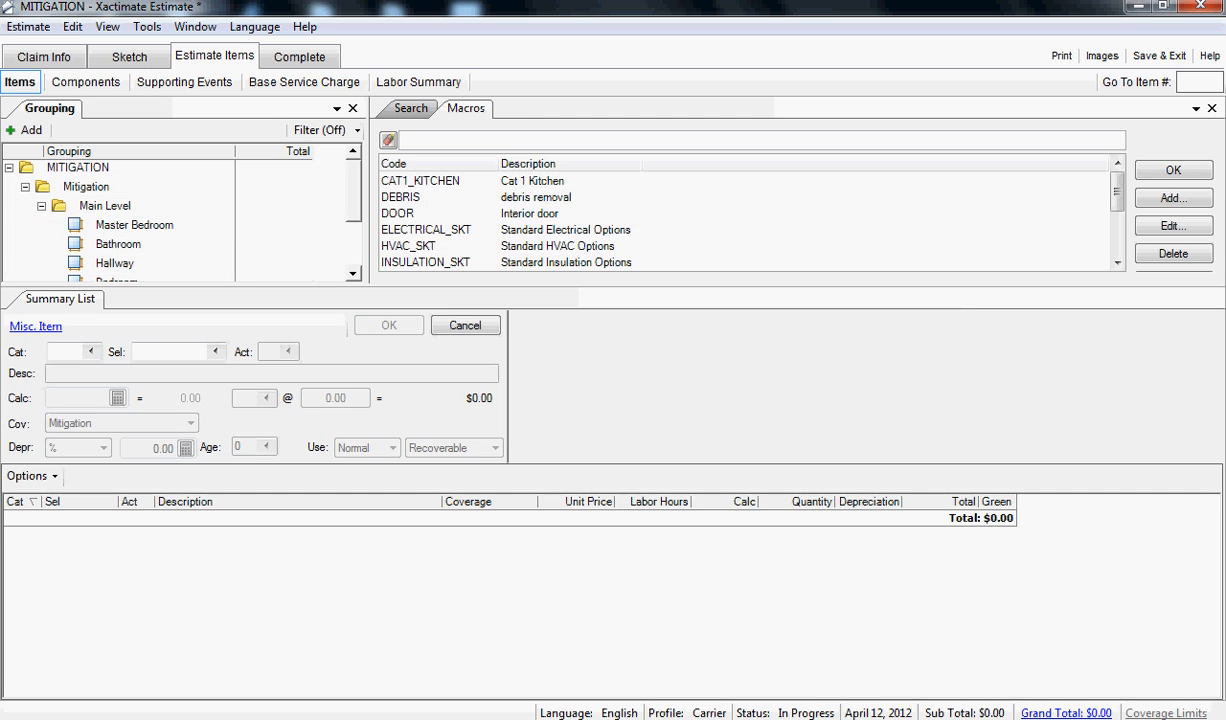
{"action": "type", "text": "DRY"}
{"action": "key", "text": "Tab"}
{"action": "type", "text": "1/2"}
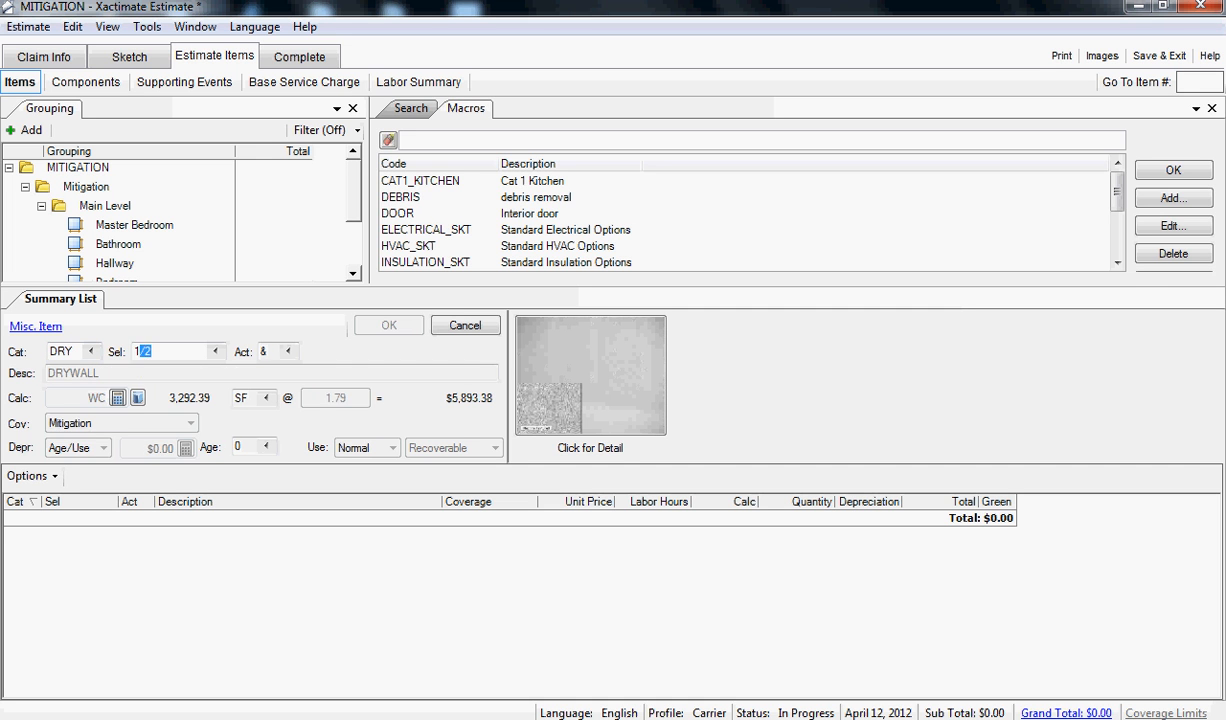
{"action": "key", "text": "Tab"}
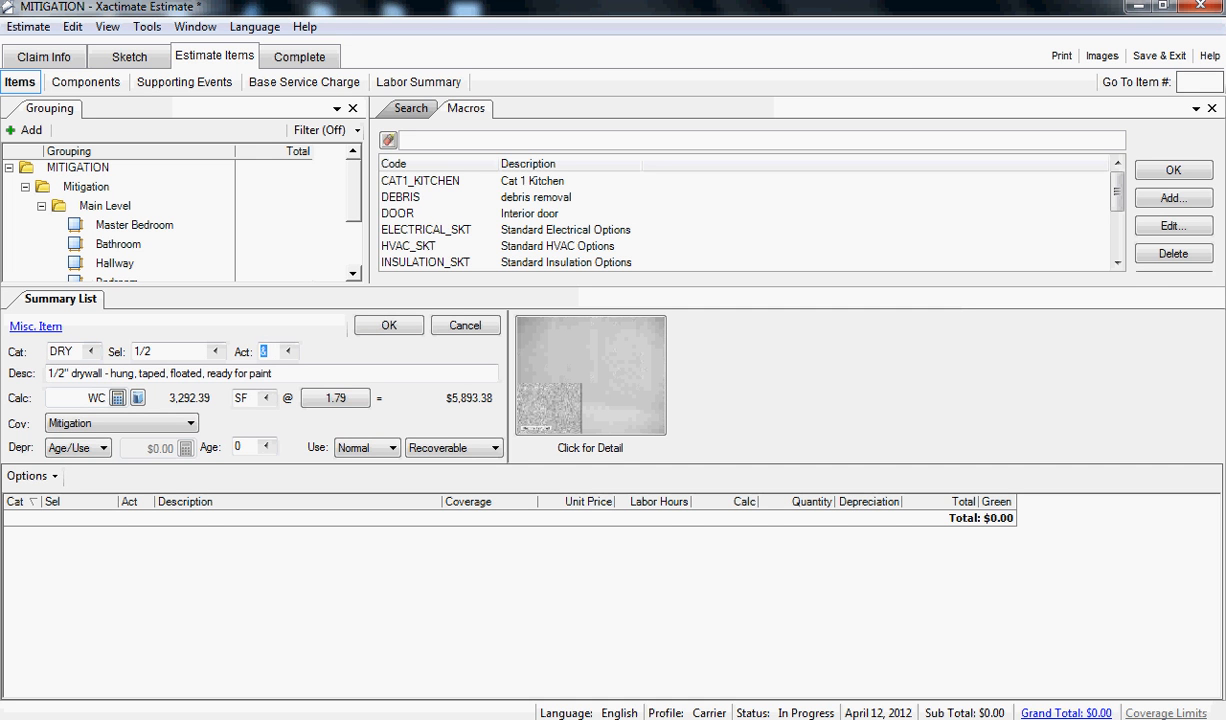
{"action": "key", "text": "Return"}
- Add the INS BT6 batt insulation line item to the four Restoration rooms
{"action": "type", "text": "INS"}
{"action": "key", "text": "Tab"}
{"action": "type", "text": "BT6"}
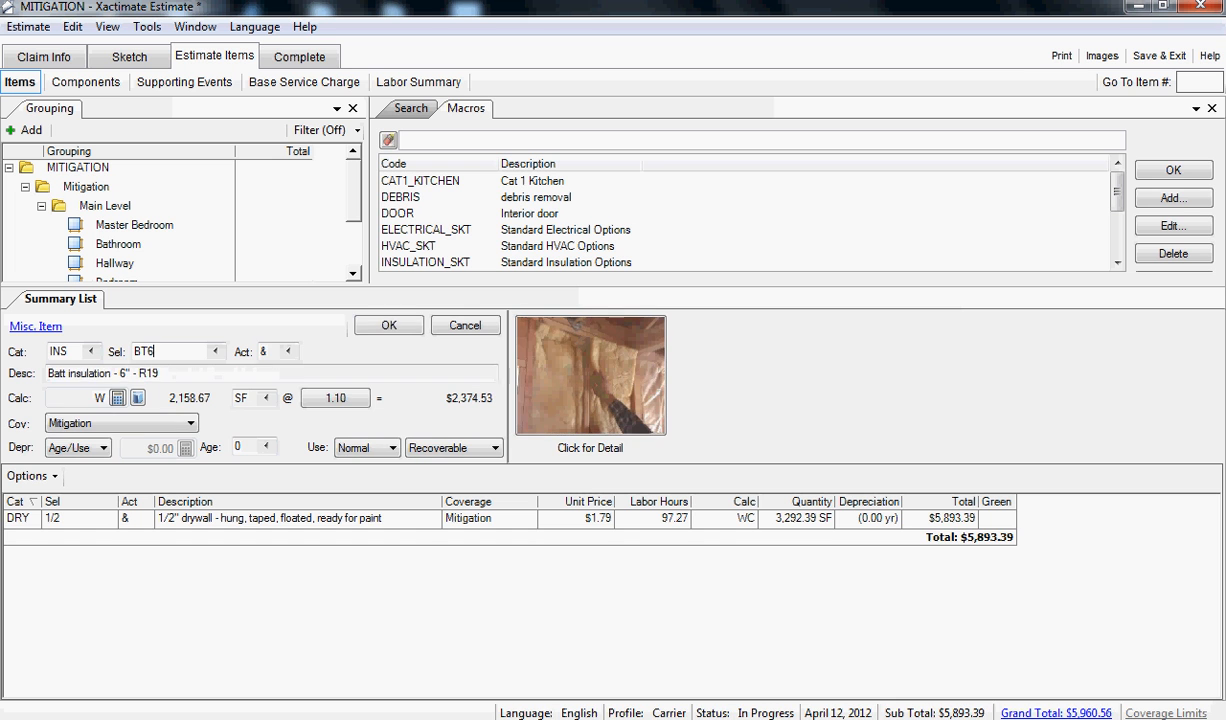
{"action": "key", "text": "Tab"}
{"action": "key", "text": "Return"}
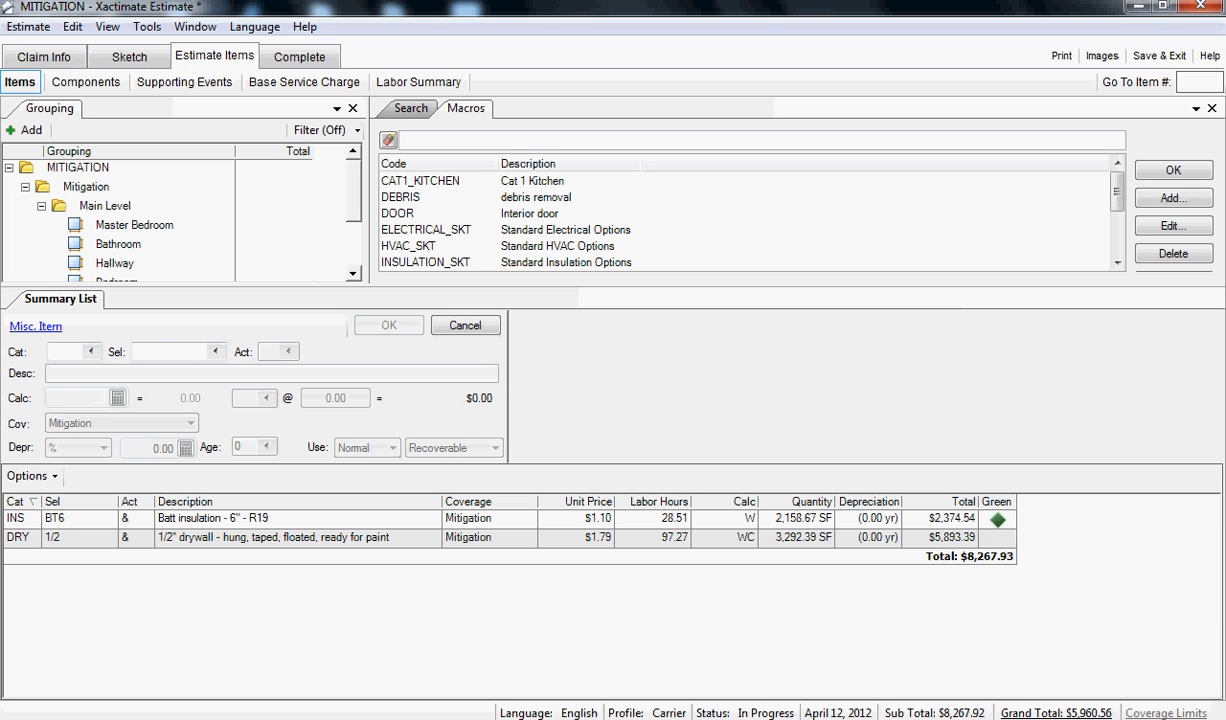
- Add the PNT SP seal/prime then paint line item to the four Restoration rooms
{"action": "type", "text": "PNT"}
{"action": "key", "text": "Tab"}
{"action": "type", "text": "SP"}
{"action": "key", "text": "Tab"}
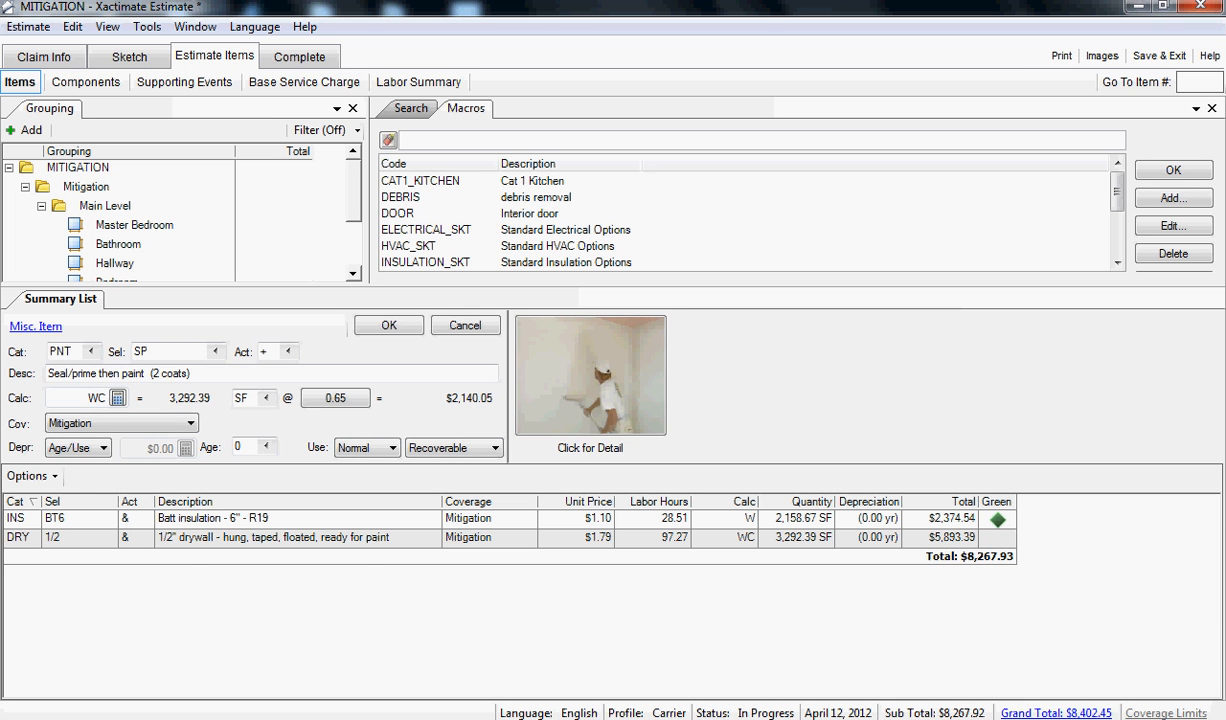
{"action": "key", "text": "Return"}
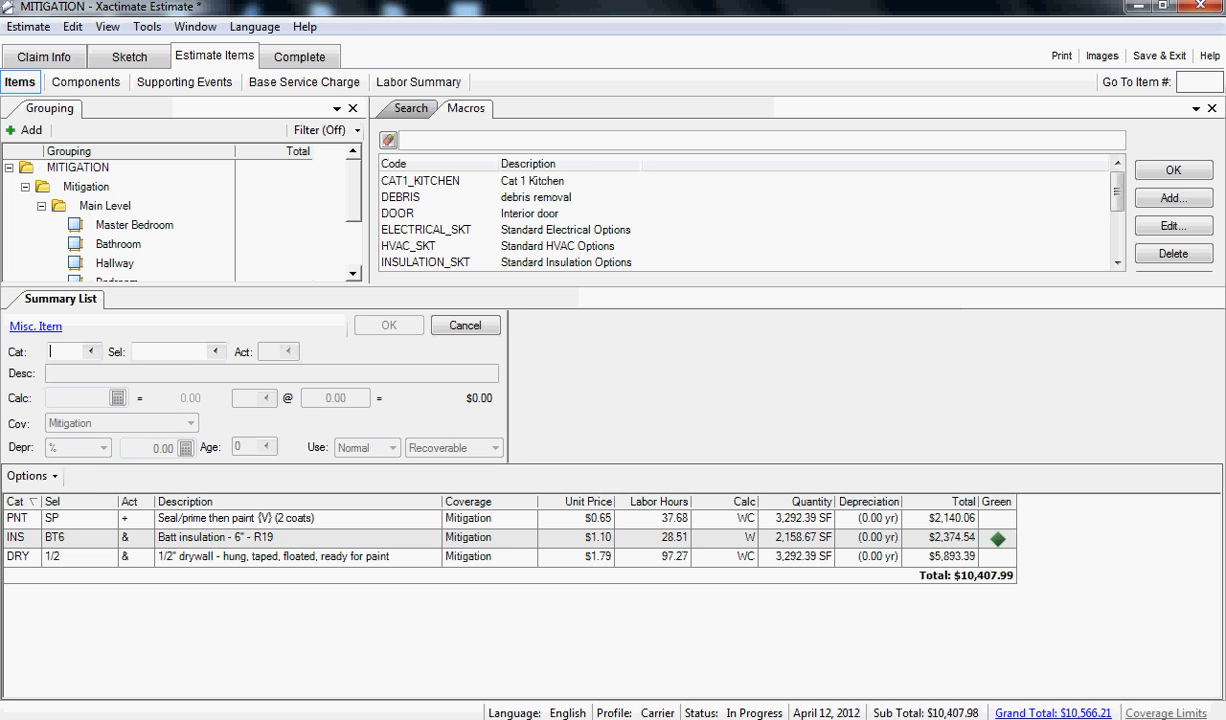
- Review the line items of the Restoration hallway in the summary list and in the detailed line item entry
{"action": "left_click_drag", "start_coordinate": [613, 286], "coordinate": [613, 346]}
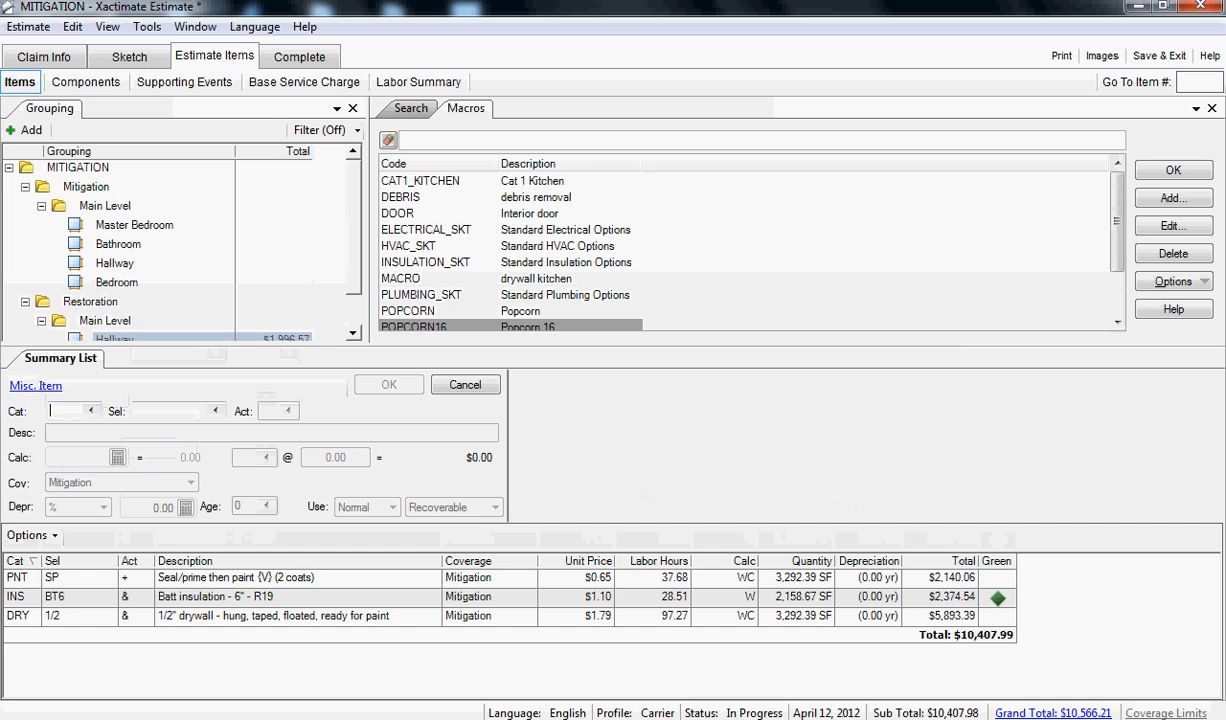
{"action": "left_click", "coordinate": [115, 338]}
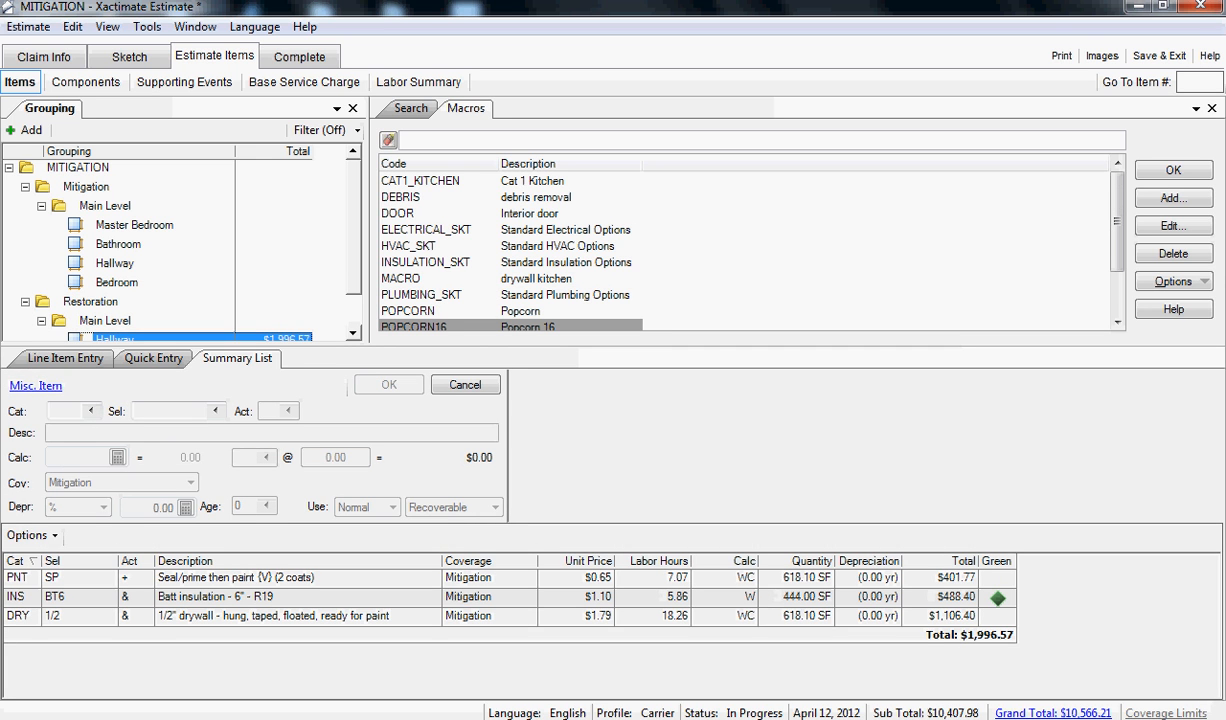
{"action": "left_click", "coordinate": [65, 358]}
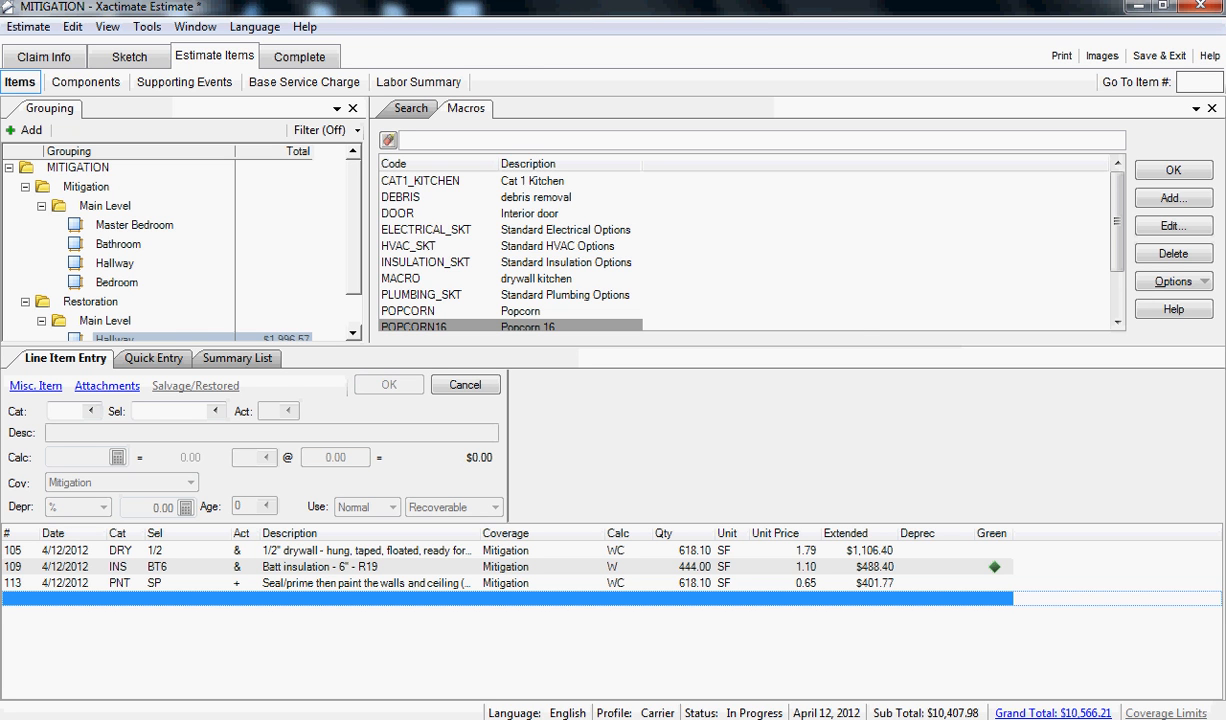
- Select all four Mitigation rooms and add the WTR DHM dehumidifier line item with a quantity of 3 per room
{"action": "left_click", "coordinate": [134, 225]}
{"action": "key", "text": "shift+Down"}
{"action": "key", "text": "shift+Down"}
{"action": "key", "text": "shift+Down"}
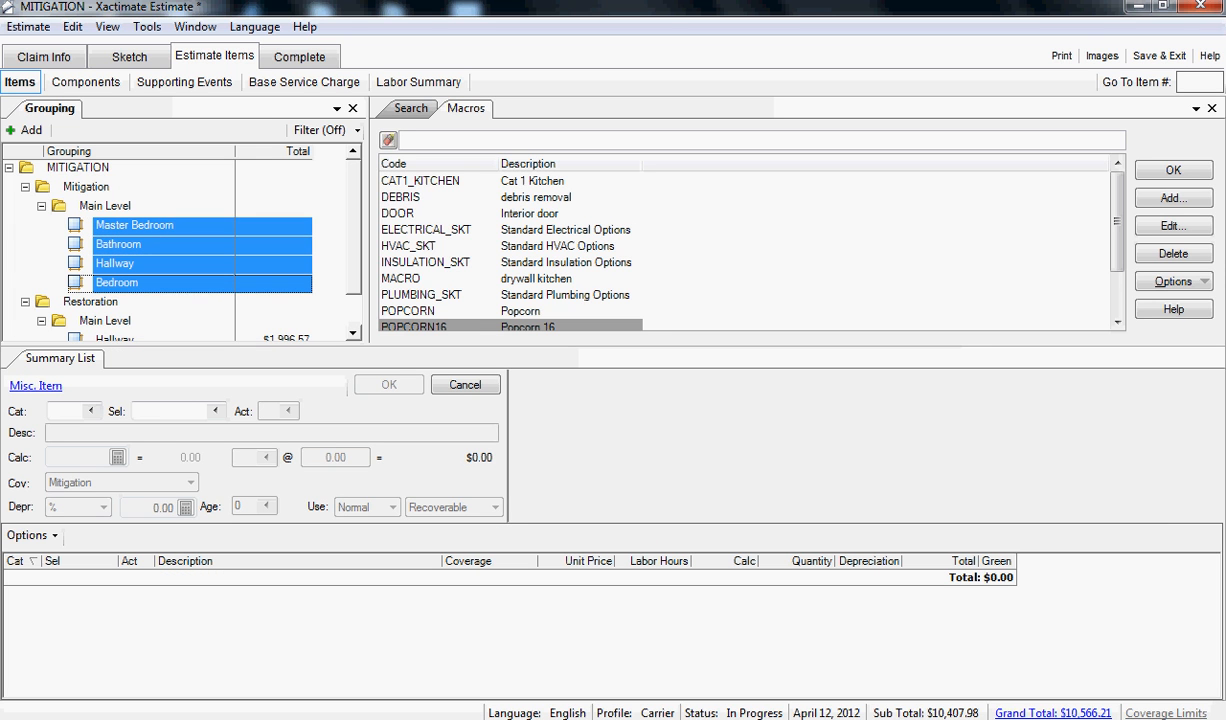
{"action": "left_click", "coordinate": [66, 411]}
{"action": "type", "text": "WTRDHM"}
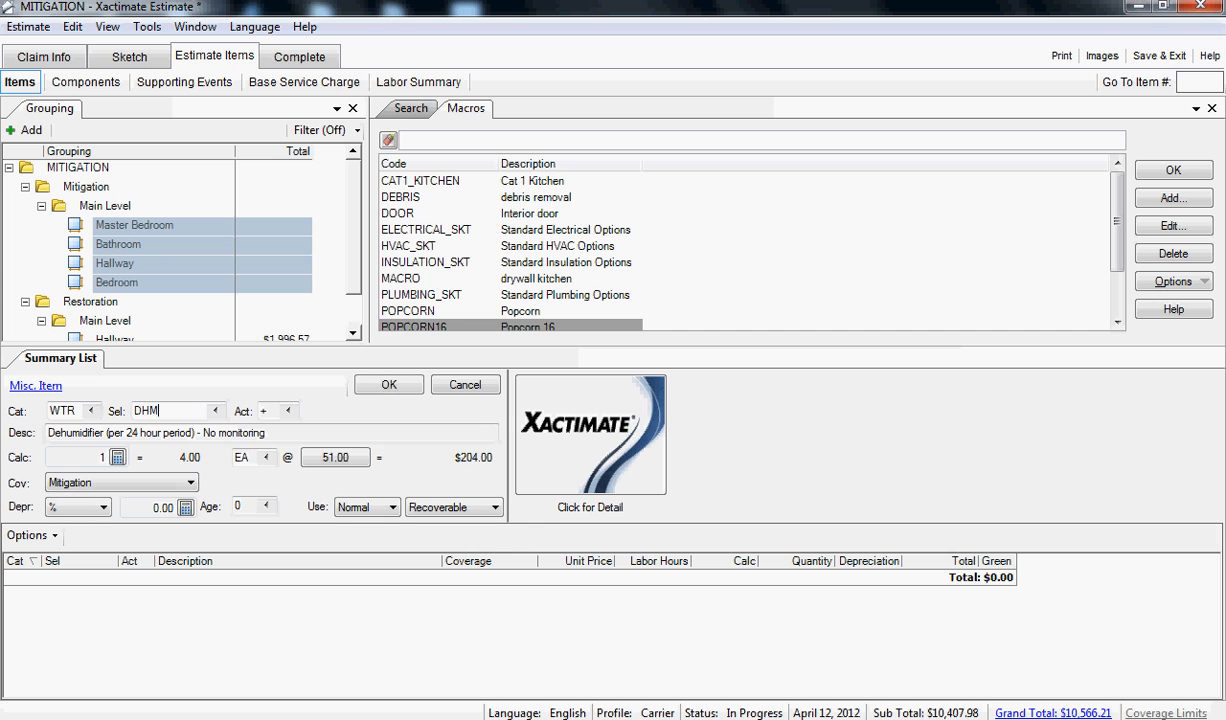
{"action": "key", "text": "Tab"}
{"action": "key", "text": "Tab"}
{"action": "type", "text": "3"}
{"action": "key", "text": "Return"}
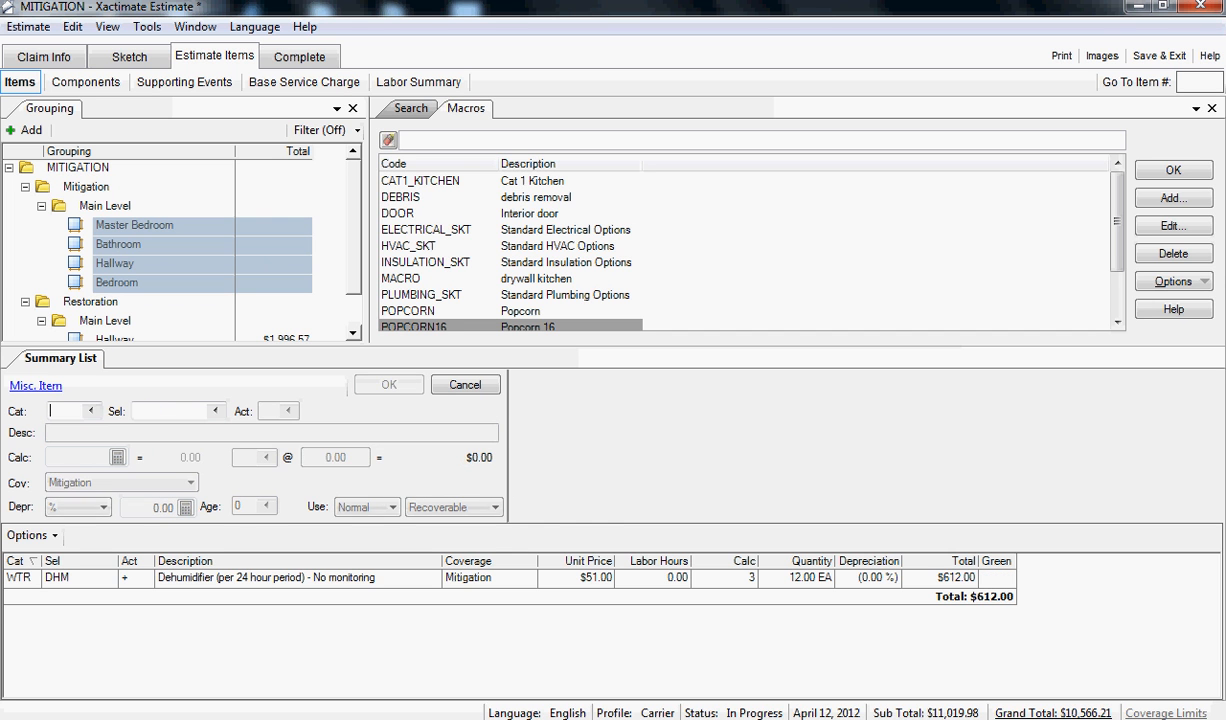
- Add the WTR GRM anti-microbial agent line item to the Mitigation rooms, calculated on walls and ceiling (WC)
{"action": "type", "text": "WTRGRM"}
{"action": "key", "text": "Tab"}
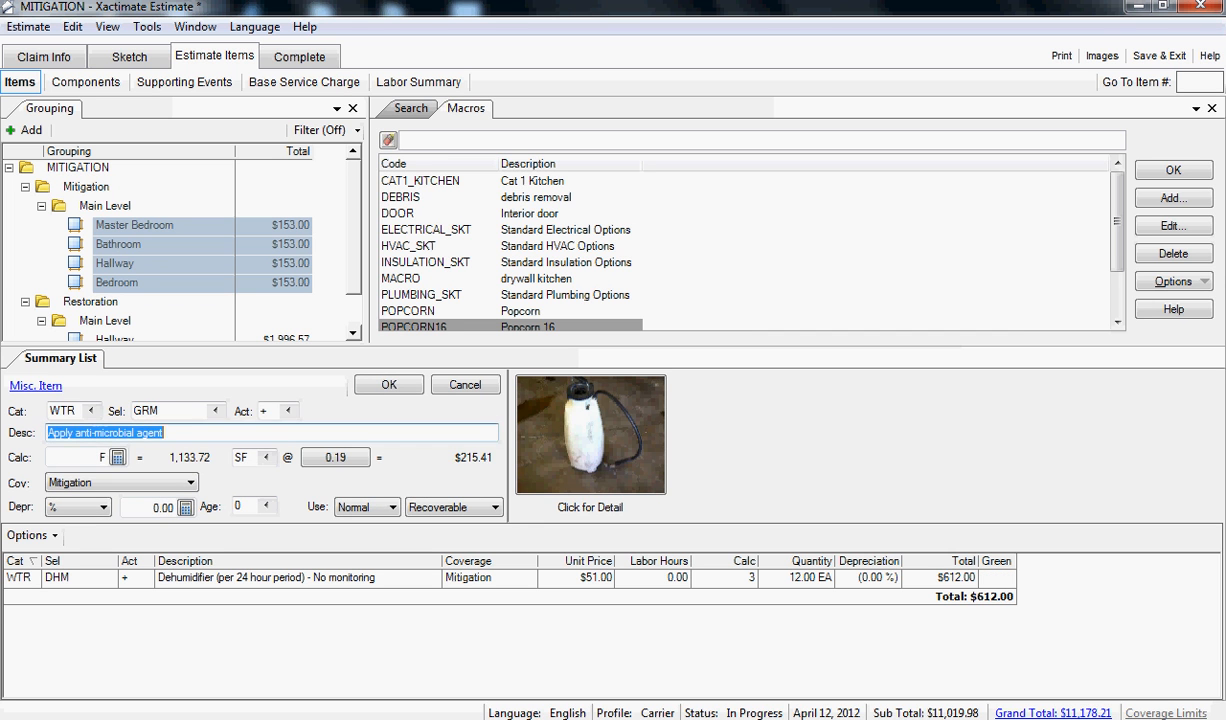
{"action": "key", "text": "Tab"}
{"action": "type", "text": "WC"}
{"action": "key", "text": "Return"}
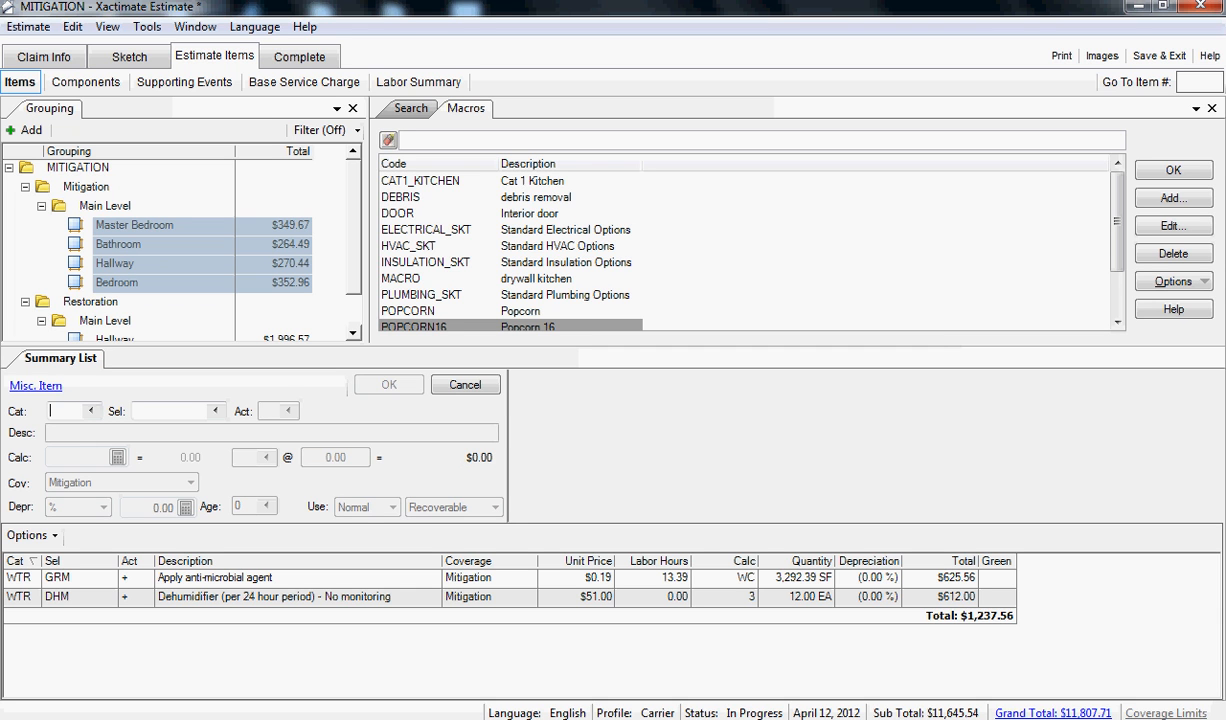
- Change the coverage of all line items in the four Restoration rooms to Restoration with a global change across all categories
{"action": "left_click_drag", "start_coordinate": [354, 235], "coordinate": [354, 270]}
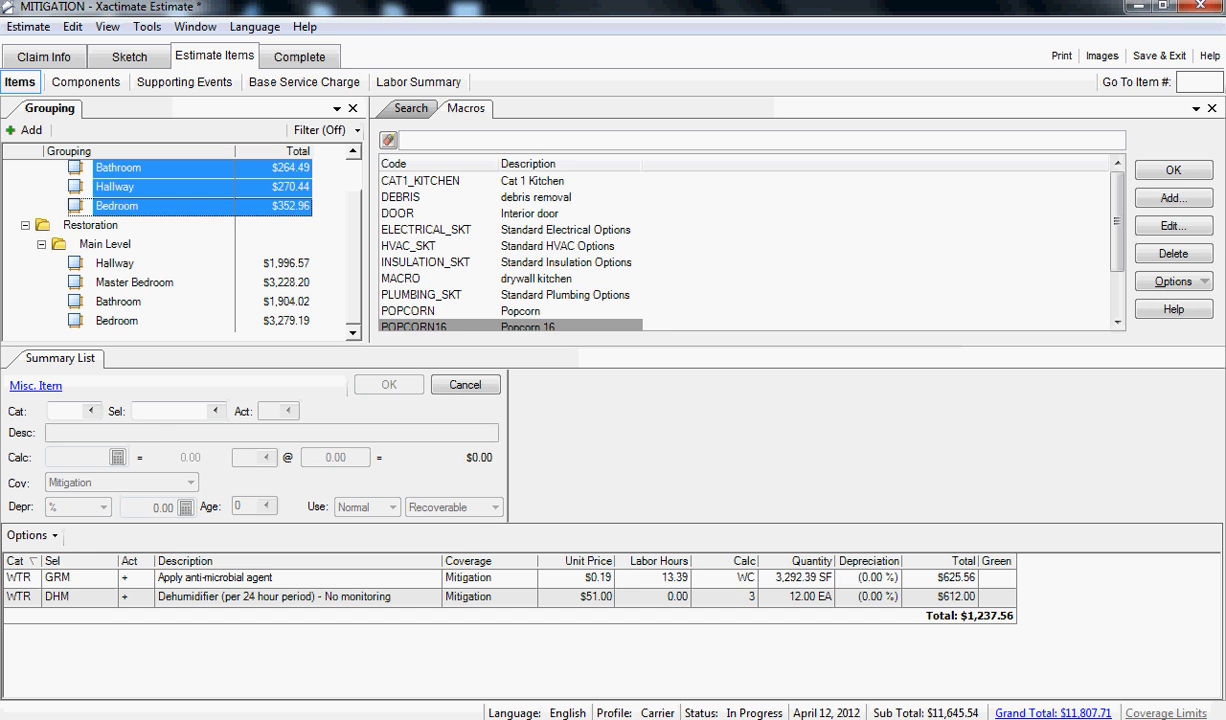
{"action": "left_click", "coordinate": [270, 578]}
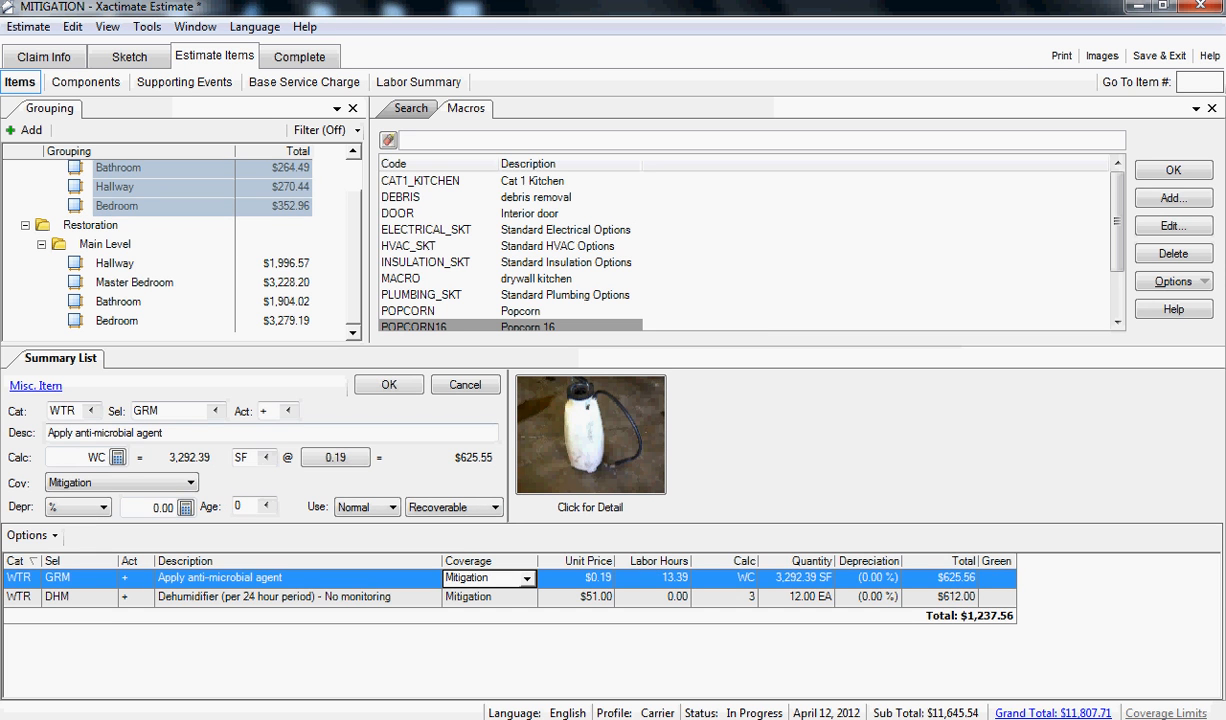
{"action": "left_click", "coordinate": [115, 264]}
{"action": "key", "text": "shift+Down"}
{"action": "key", "text": "shift+Down"}
{"action": "key", "text": "shift+Down"}
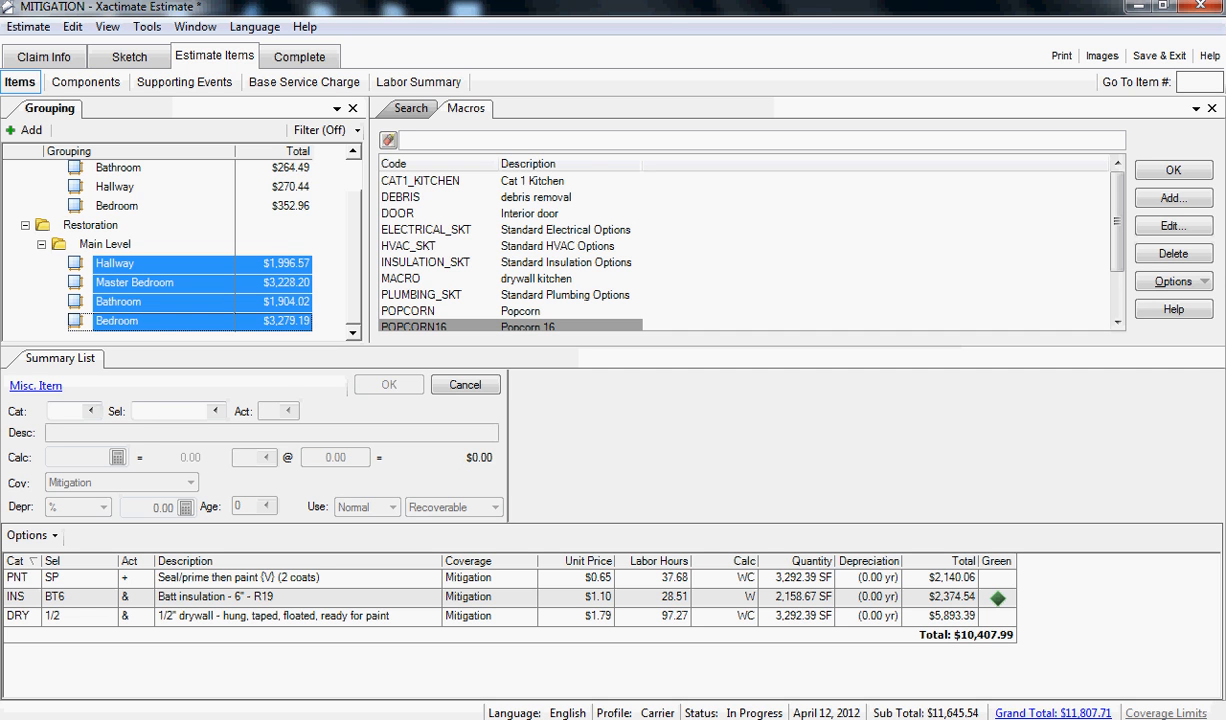
{"action": "left_click", "coordinate": [238, 578]}
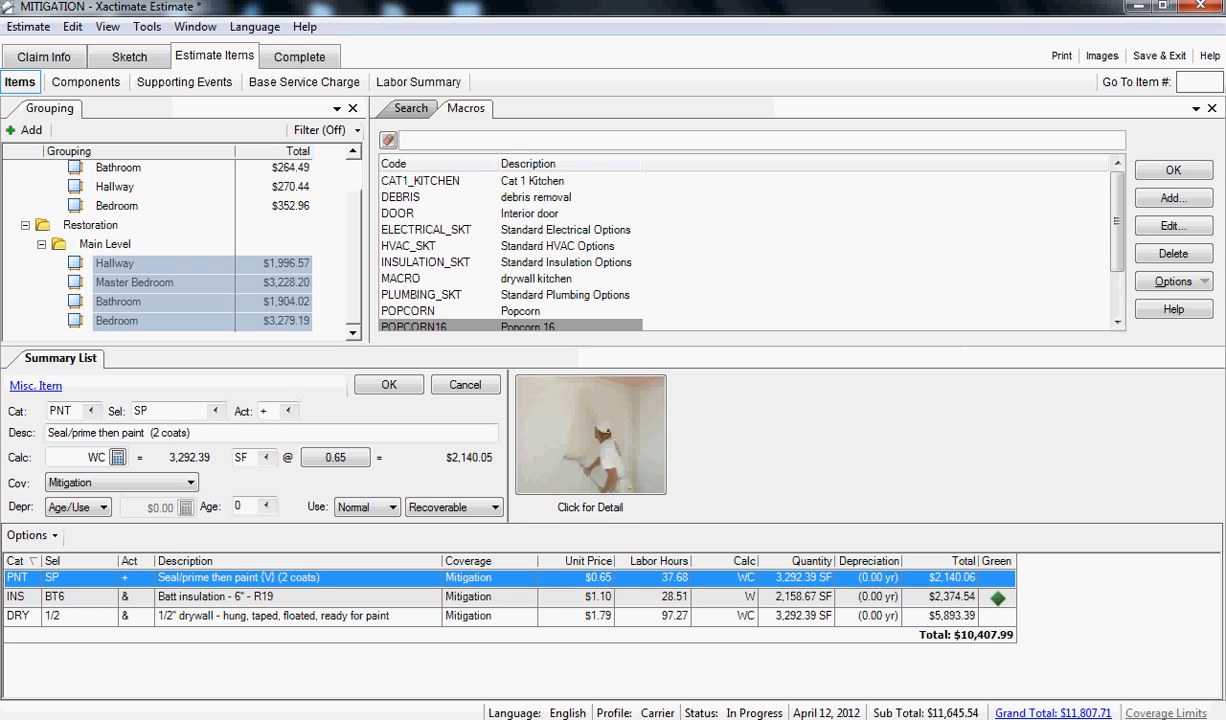
{"action": "key", "text": "ctrl+a"}
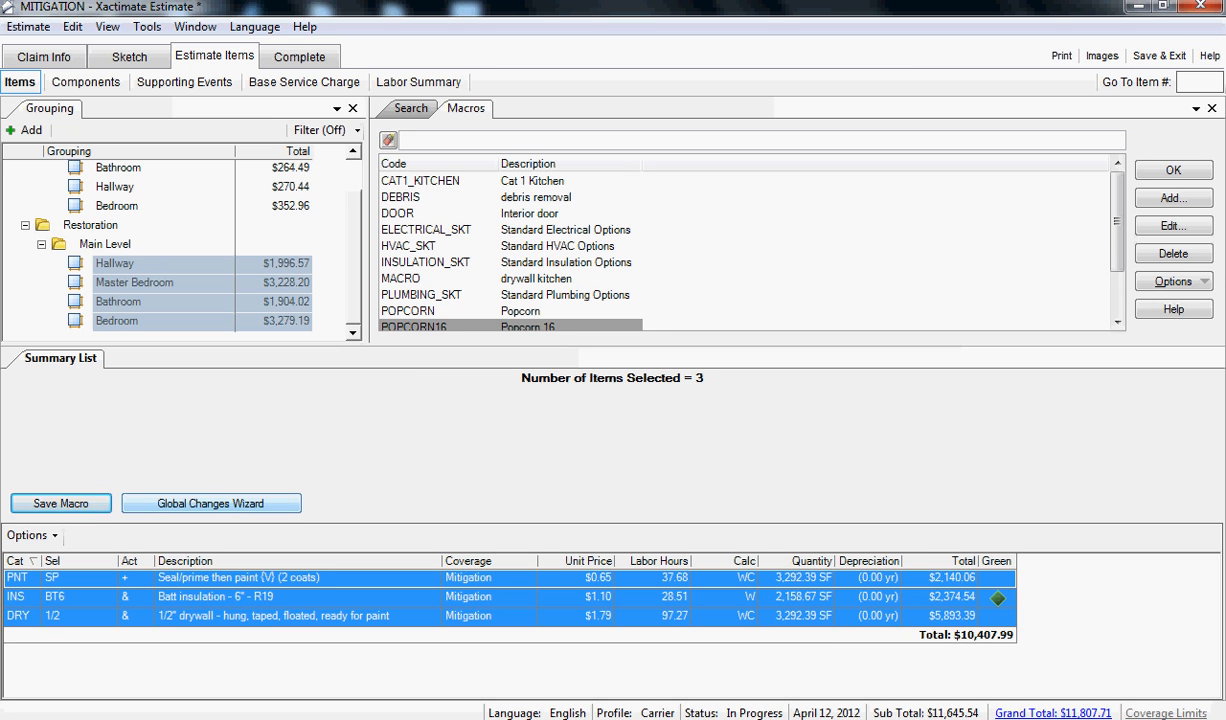
{"action": "left_click", "coordinate": [211, 503]}
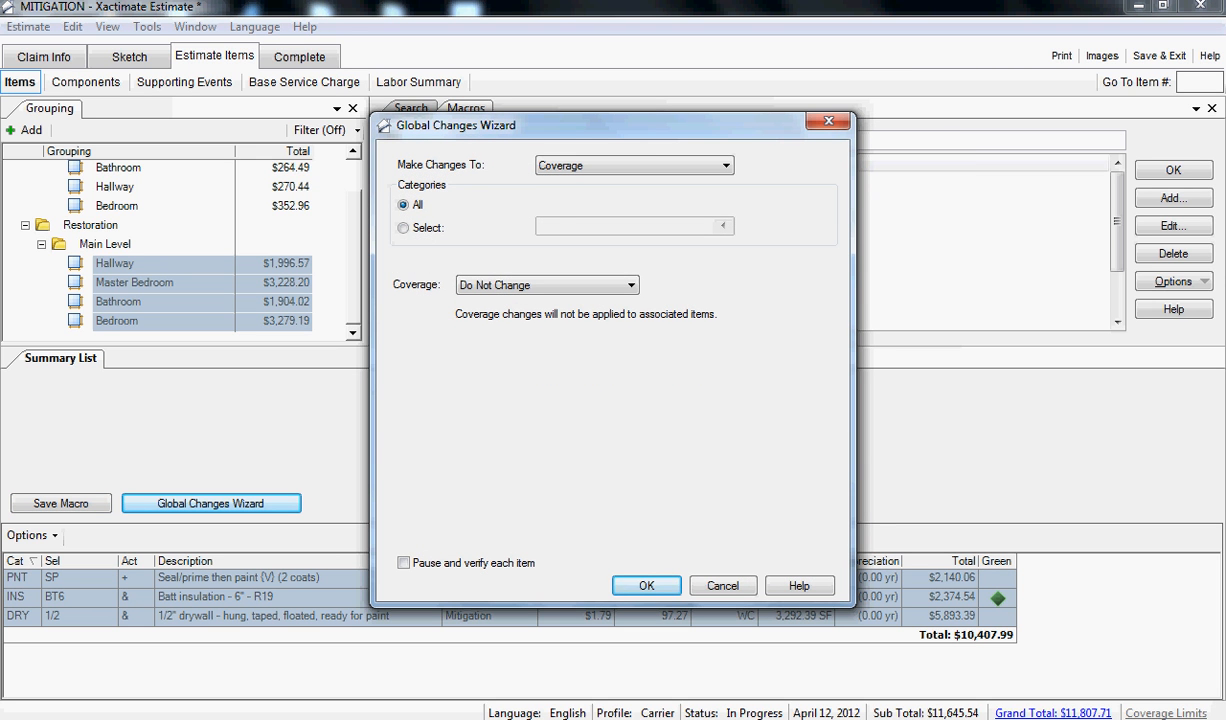
{"action": "left_click", "coordinate": [726, 166]}
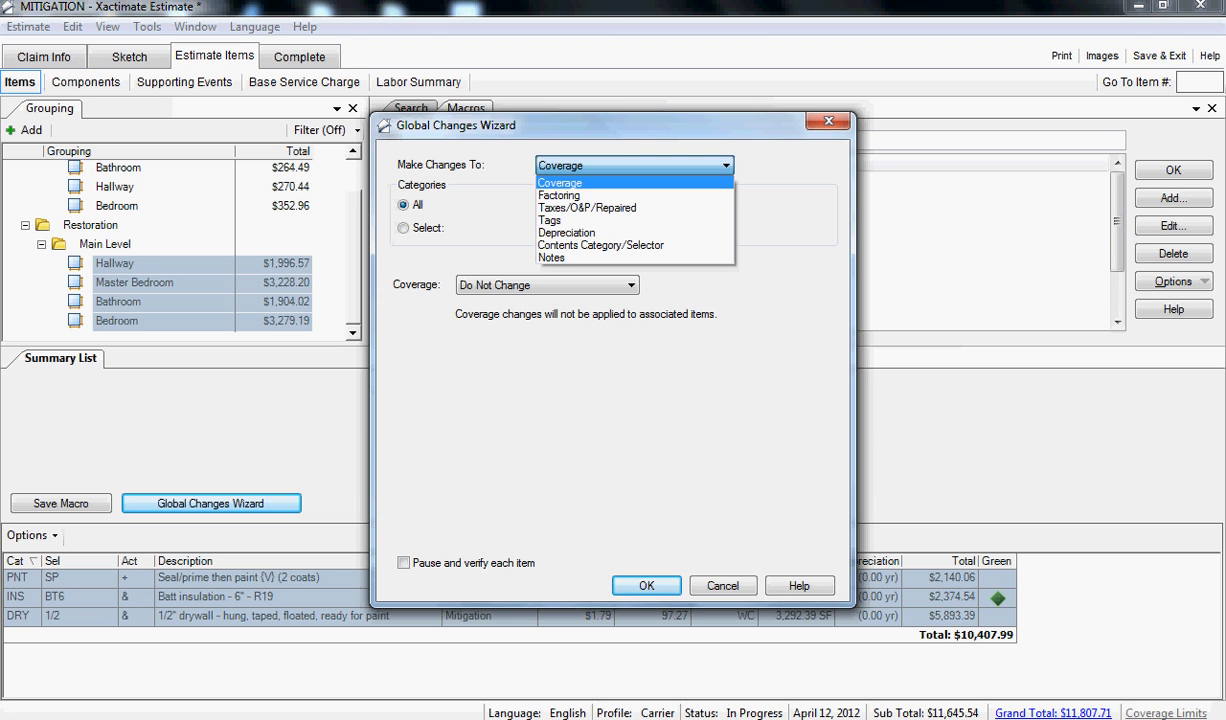
{"action": "left_click", "coordinate": [560, 183]}
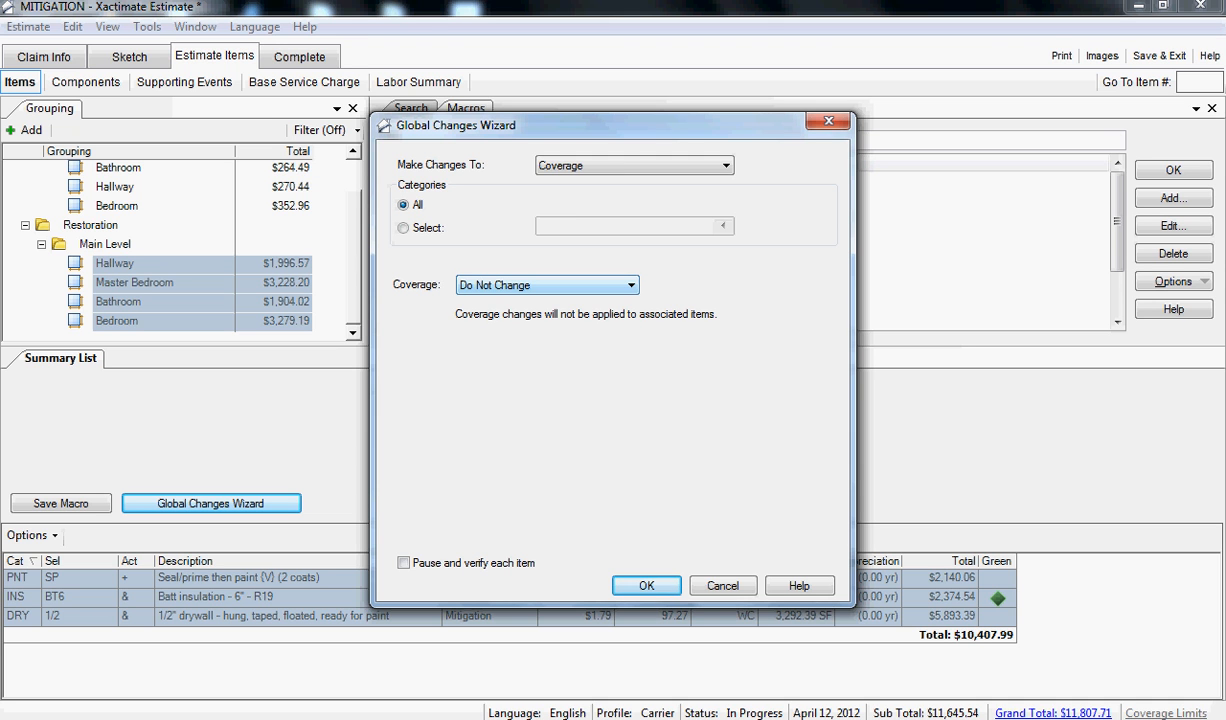
{"action": "left_click", "coordinate": [631, 285]}
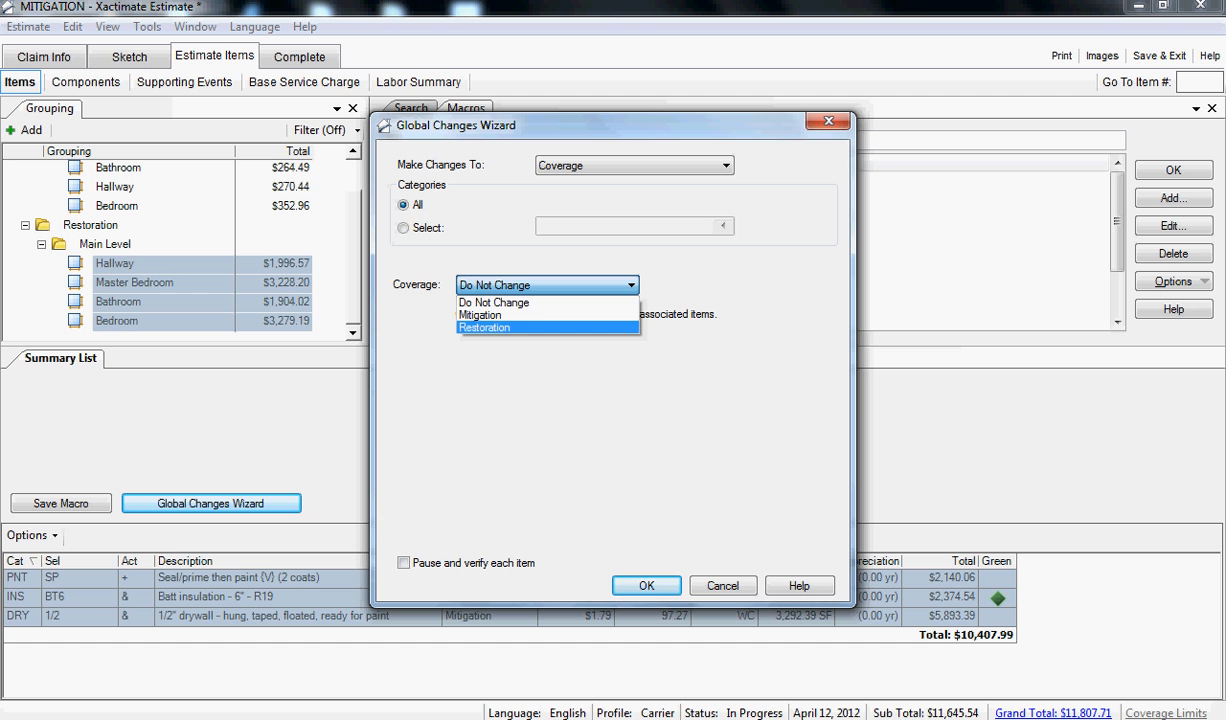
{"action": "left_click", "coordinate": [545, 328]}
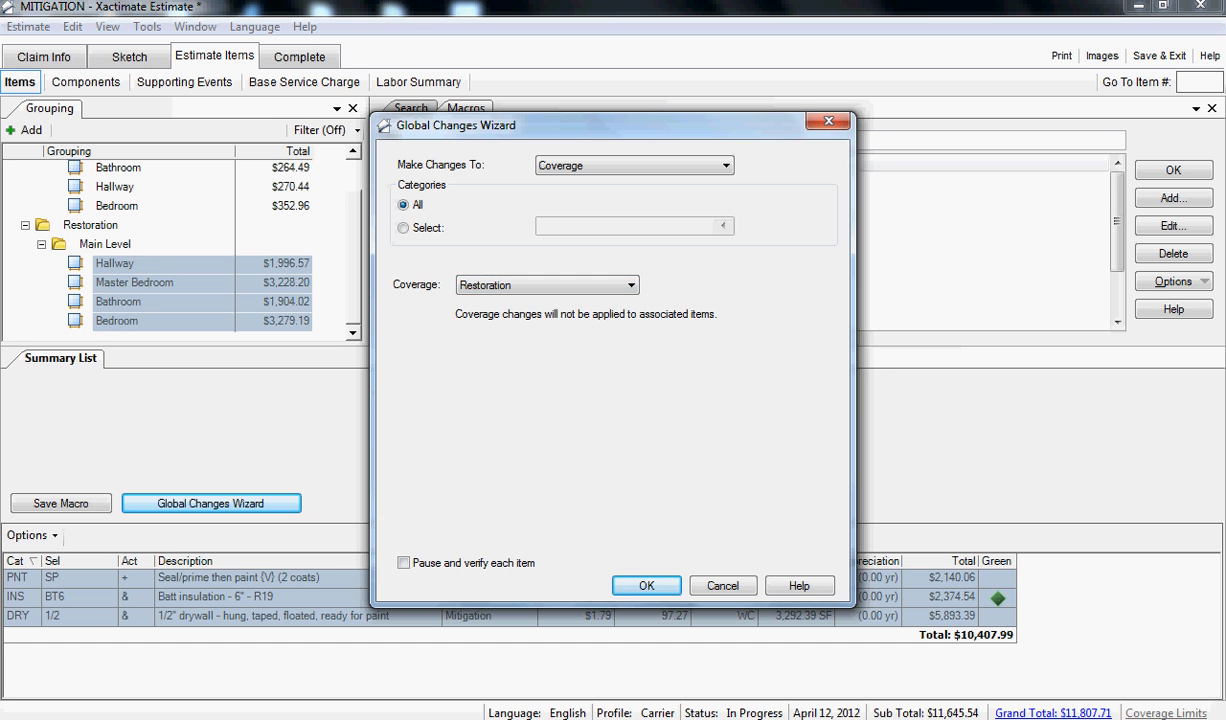
{"action": "left_click", "coordinate": [647, 586]}
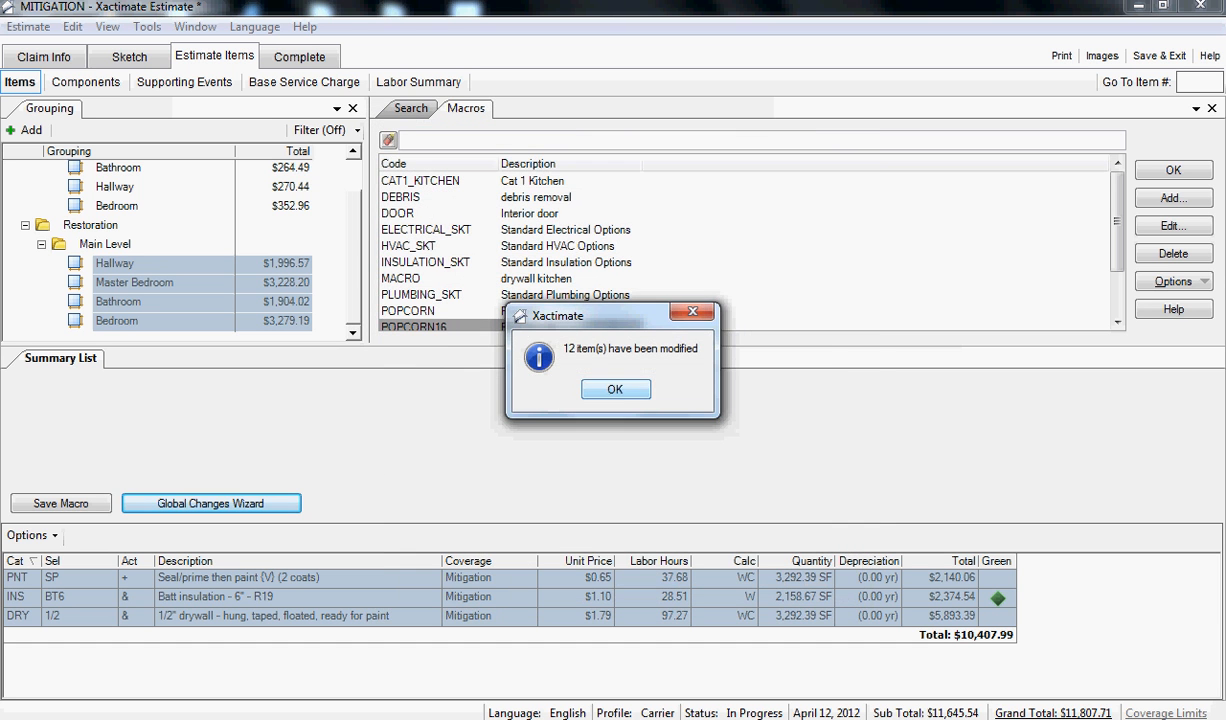
{"action": "key", "text": "Return"}
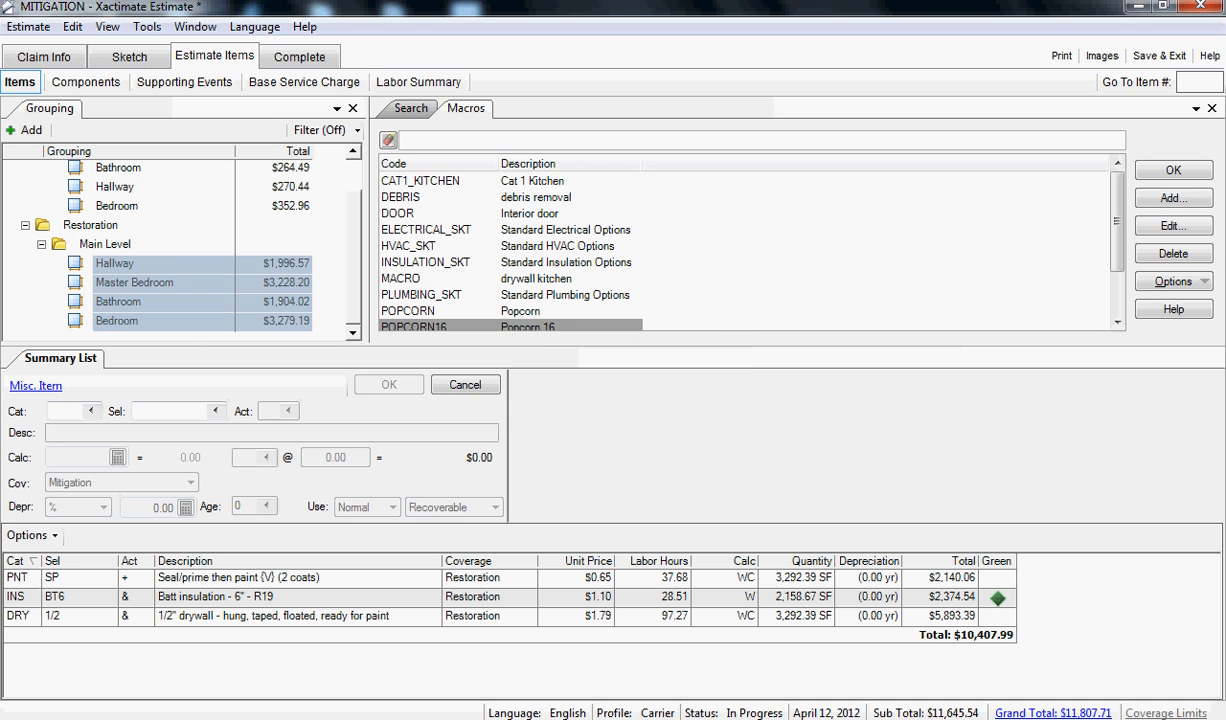
- Check the coverage of the paint and insulation line items in the Restoration bedroom, and select the Restoration bathroom
{"action": "left_click", "coordinate": [78, 321]}
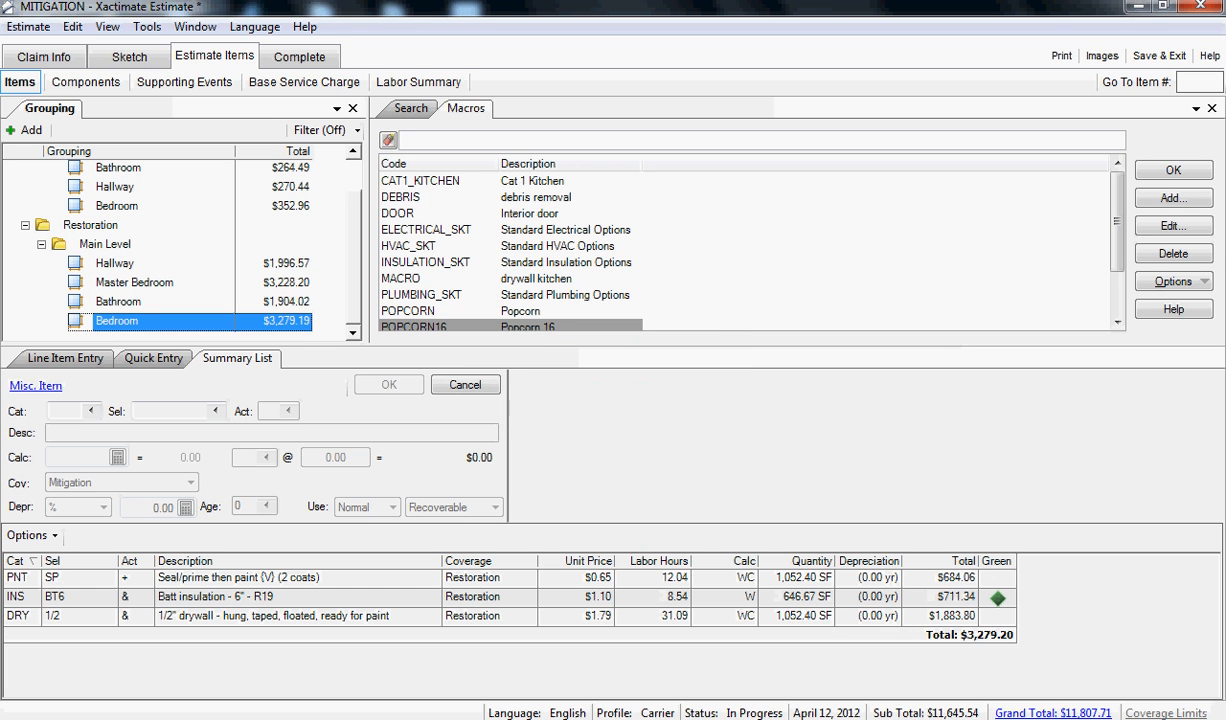
{"action": "left_click", "coordinate": [240, 578]}
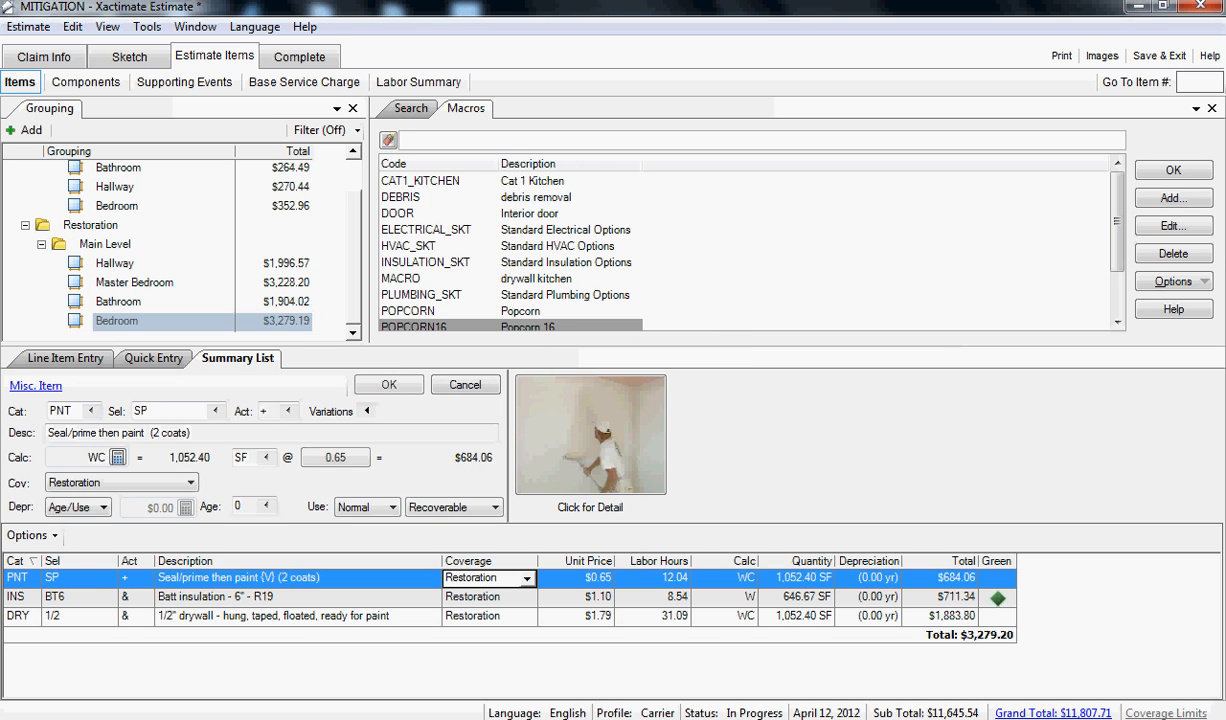
{"action": "left_click", "coordinate": [240, 597]}
{"action": "left_click", "coordinate": [118, 302]}
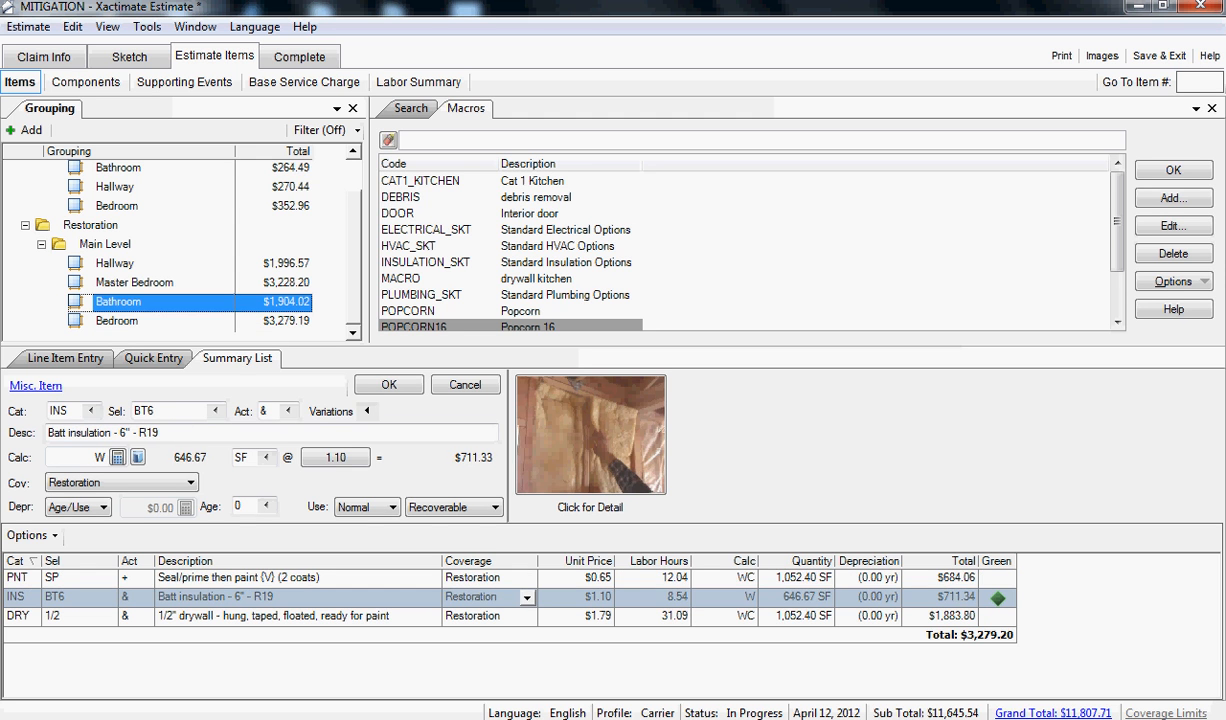
- Check the coverage of the line items in the Restoration bathroom and in the Mitigation master bedroom and bedroom
{"action": "left_click", "coordinate": [240, 578]}
{"action": "left_click", "coordinate": [240, 597]}
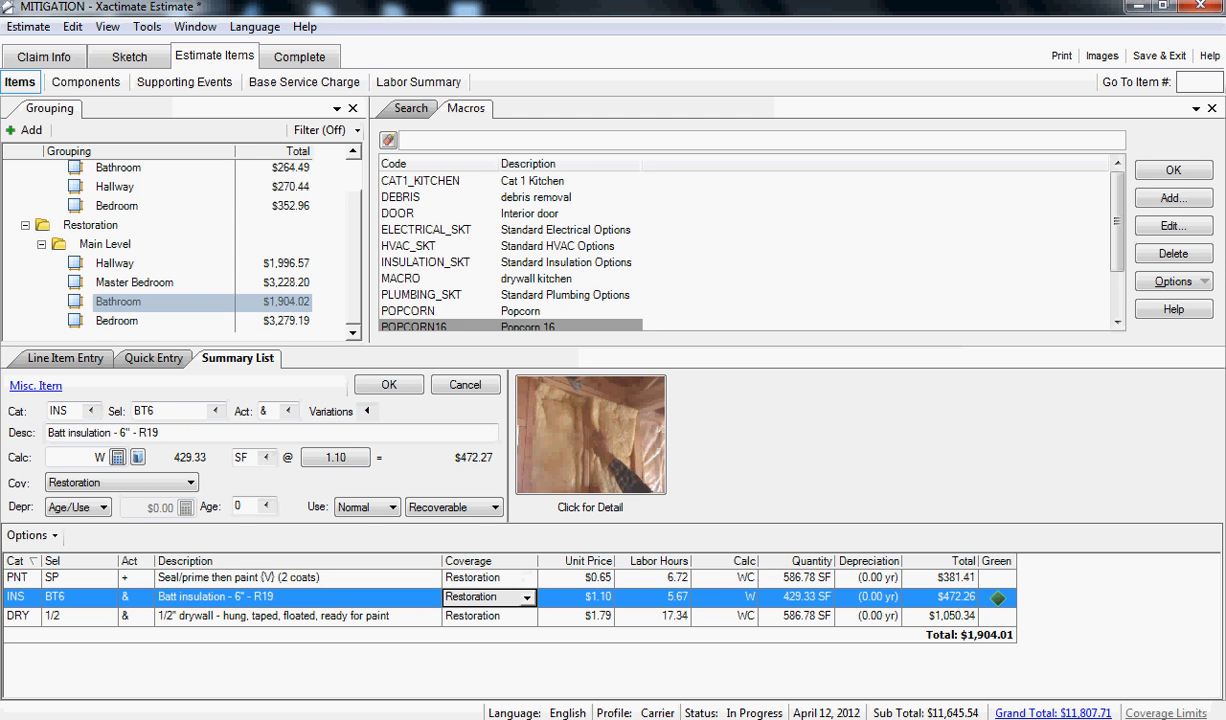
{"action": "left_click_drag", "start_coordinate": [354, 270], "coordinate": [354, 240]}
{"action": "left_click", "coordinate": [134, 225]}
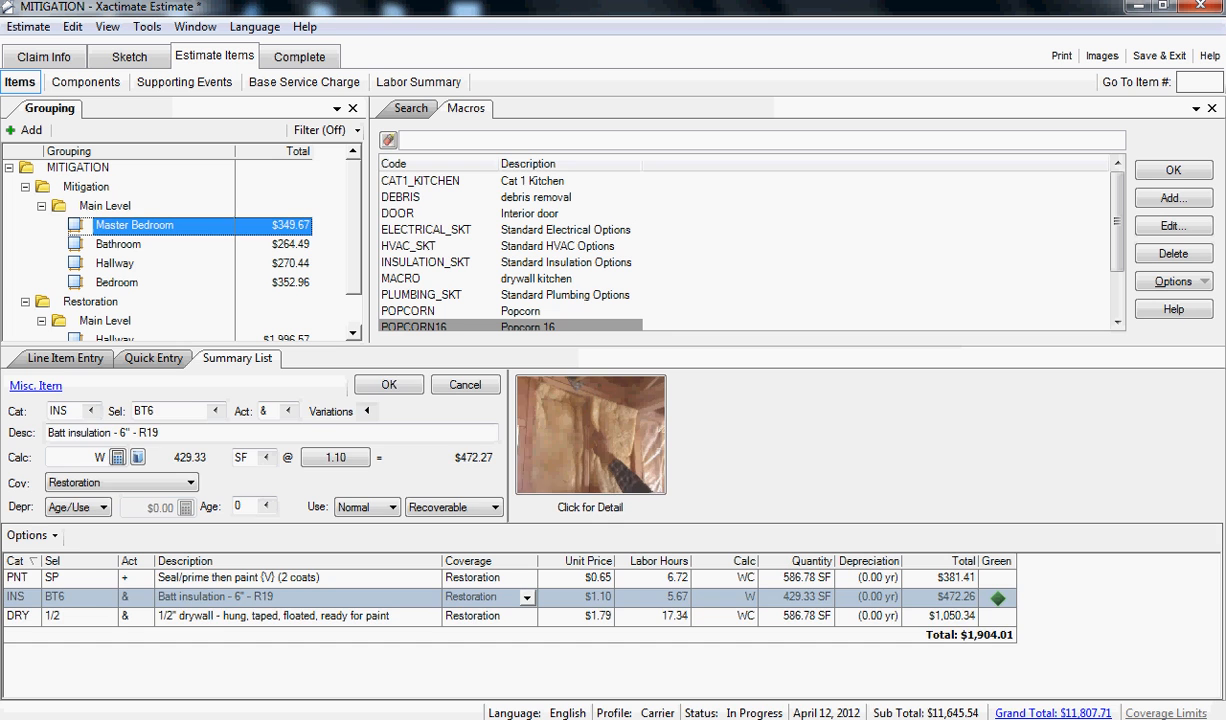
{"action": "left_click", "coordinate": [480, 578]}
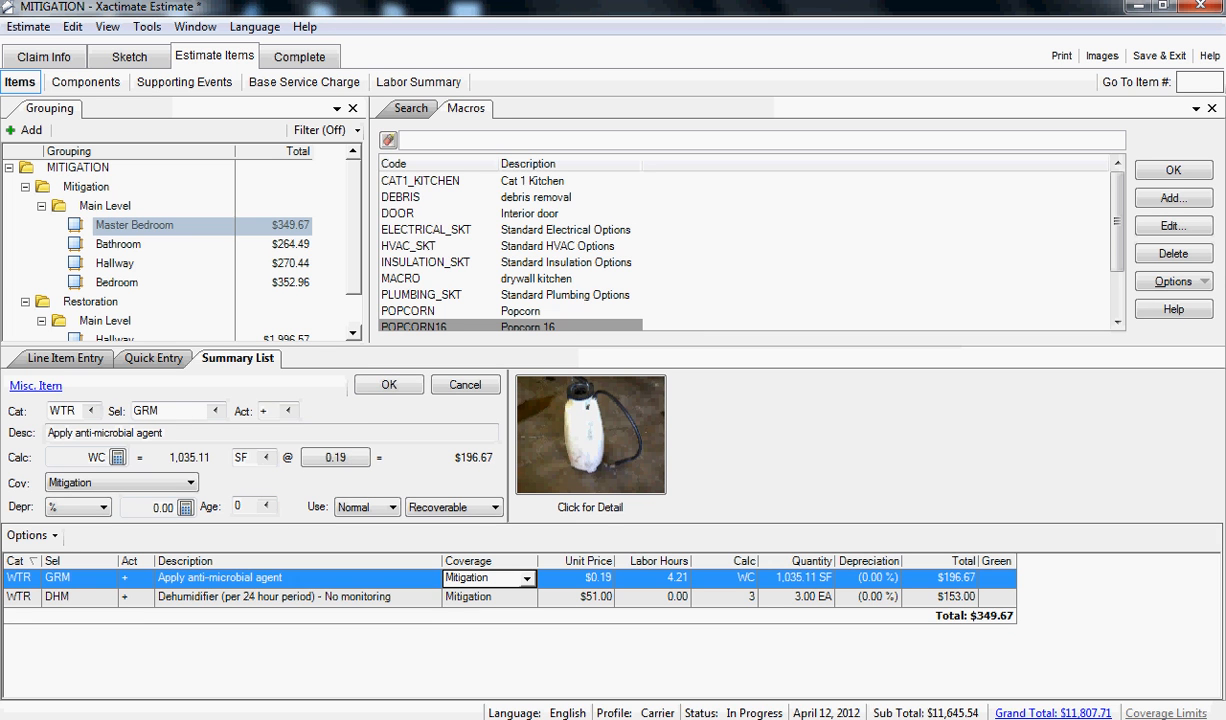
{"action": "left_click", "coordinate": [117, 283]}
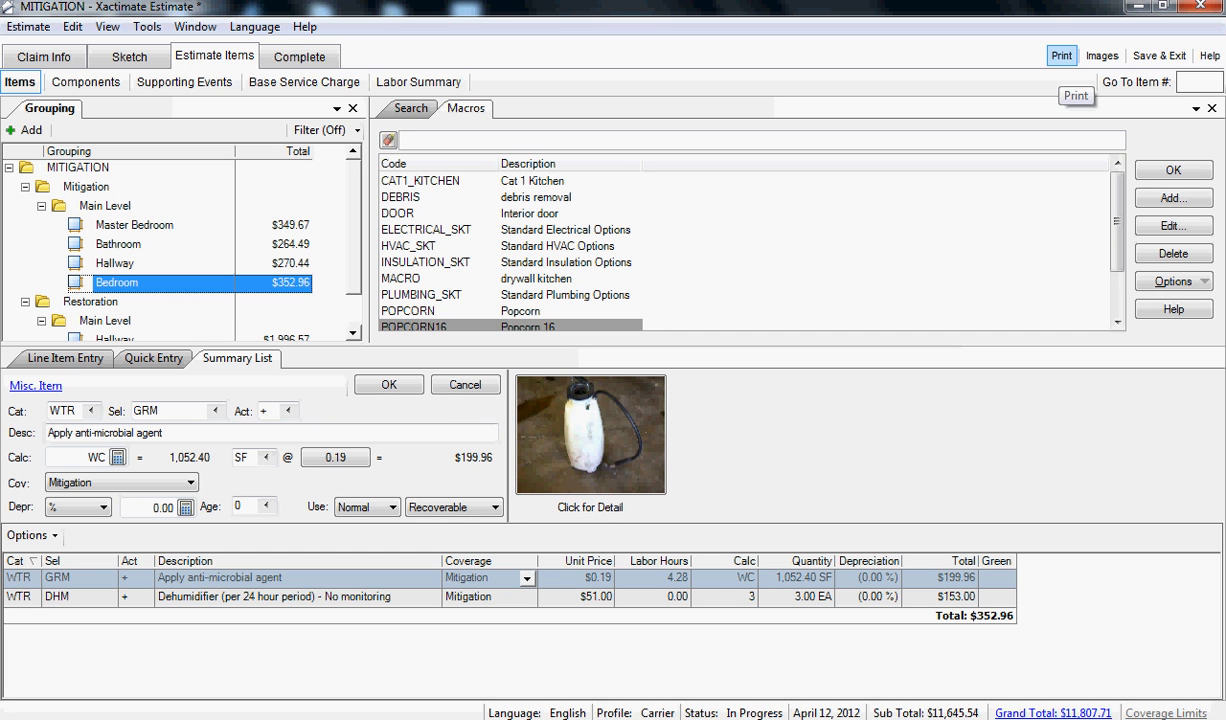
- Preview the Final Draft with/without Removal Depreciation estimate report with its language set to English
{"action": "left_click", "coordinate": [1061, 57]}
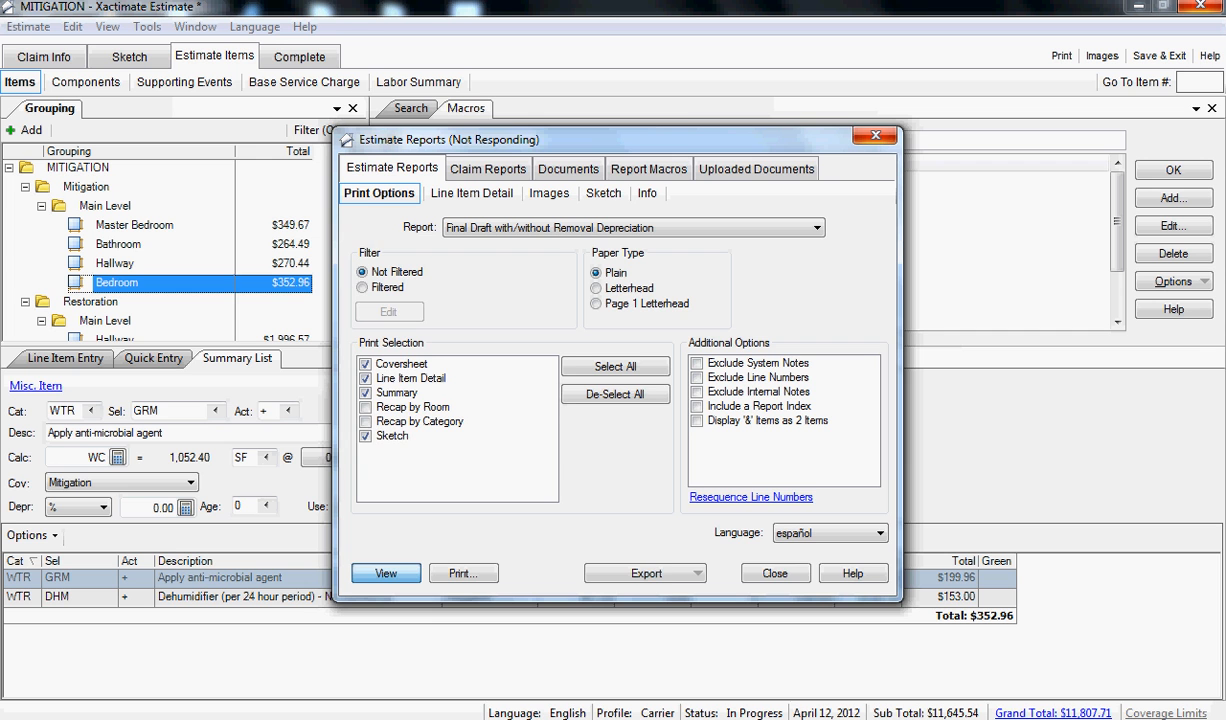
{"action": "left_click", "coordinate": [880, 533]}
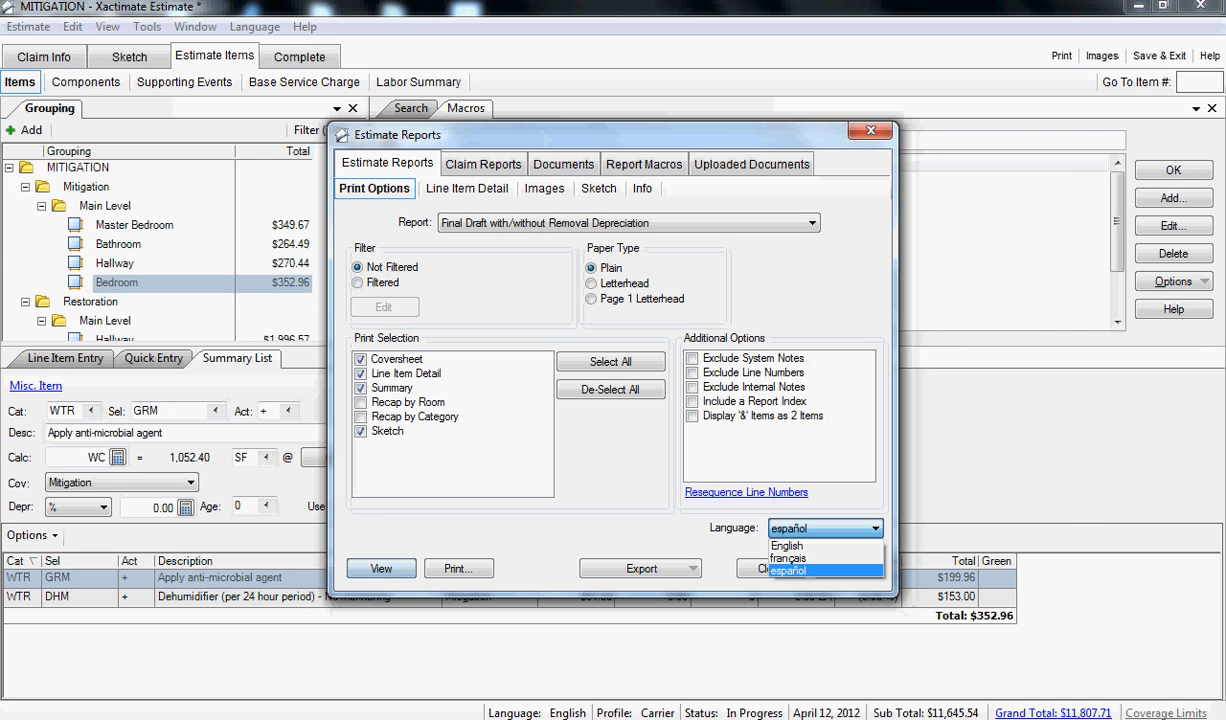
{"action": "key", "text": "alt+Tab"}
{"action": "key", "text": "alt+Tab"}
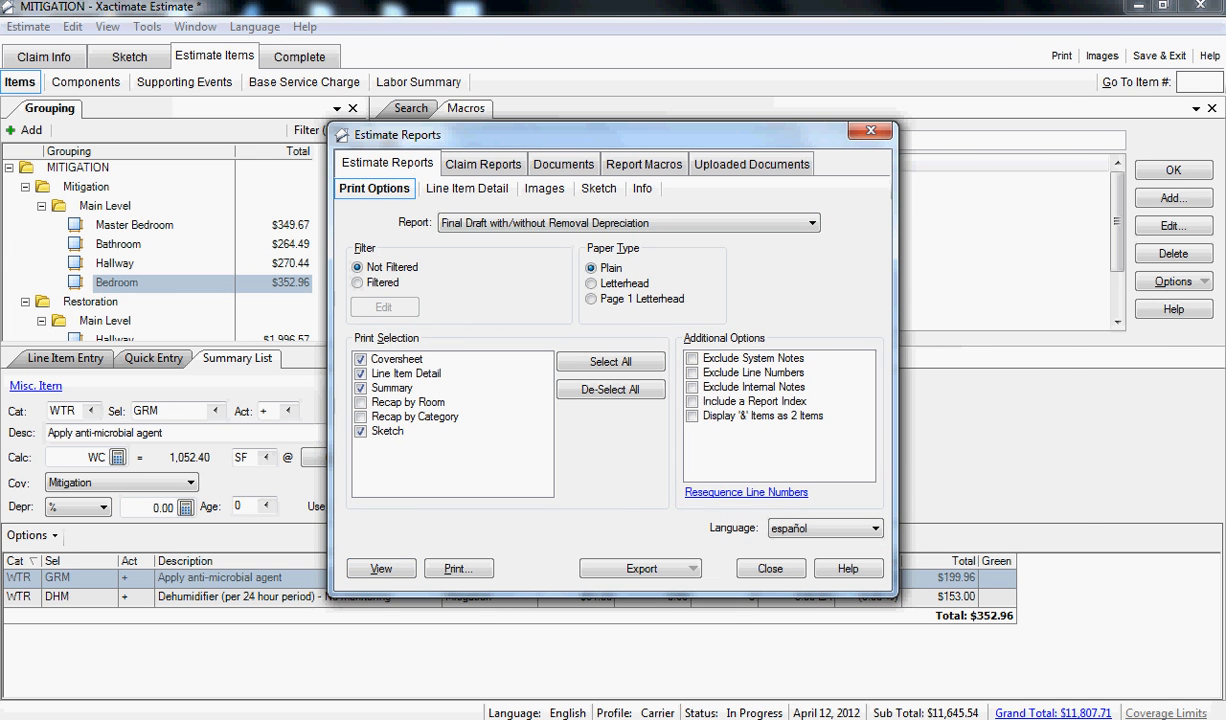
{"action": "left_click", "coordinate": [876, 529]}
{"action": "left_click", "coordinate": [822, 543]}
{"action": "left_click", "coordinate": [381, 568]}
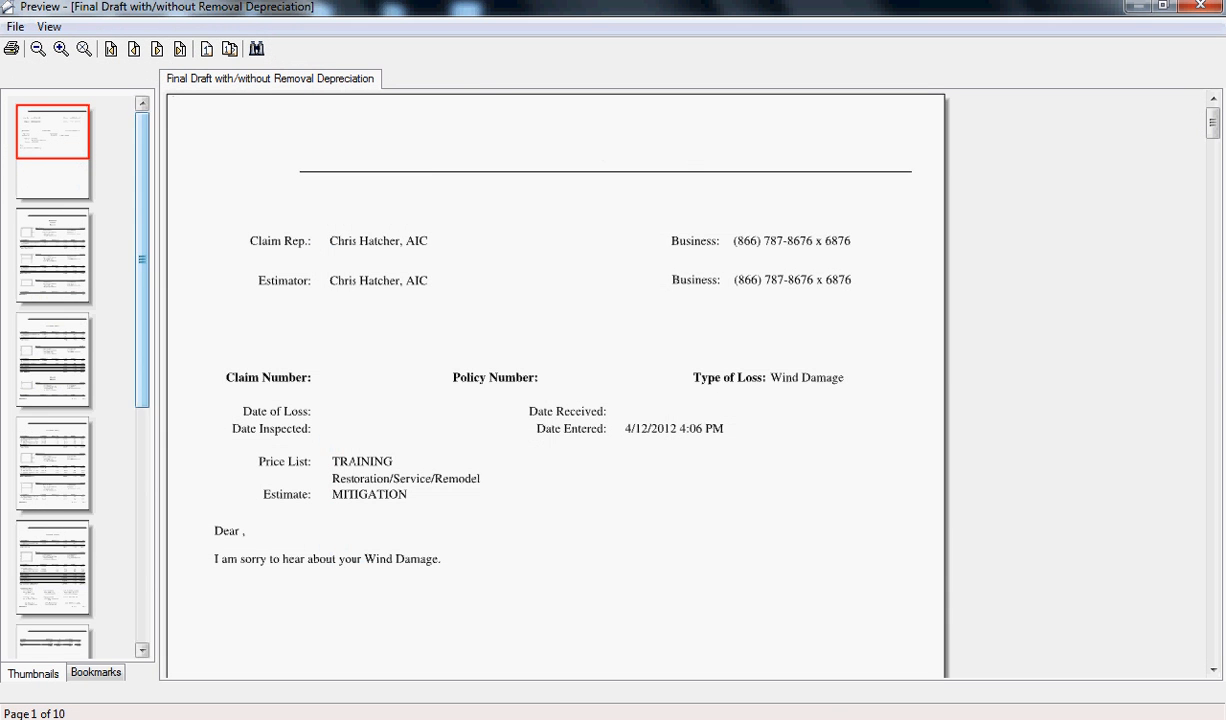
- Examine the Mitigation summary on page 7 of the report preview and go to page 8
{"action": "left_click_drag", "start_coordinate": [142, 260], "coordinate": [142, 484]}
{"action": "left_click", "coordinate": [52, 350]}
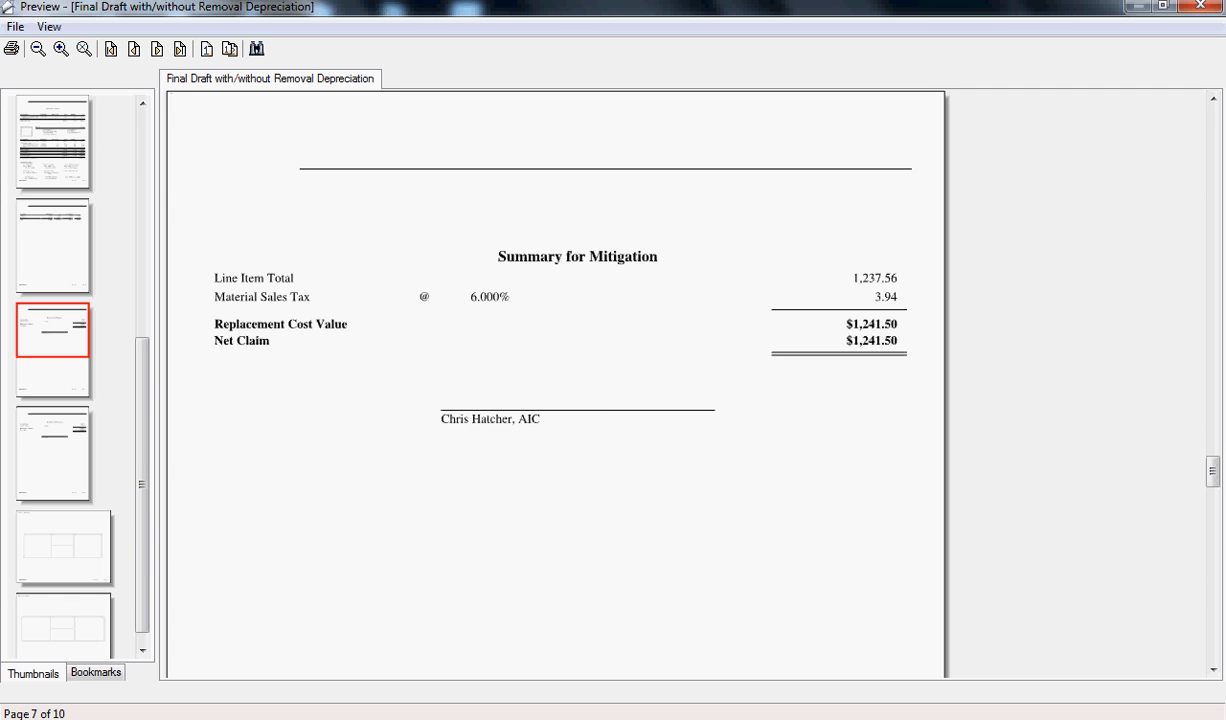
{"action": "left_click", "coordinate": [52, 430]}
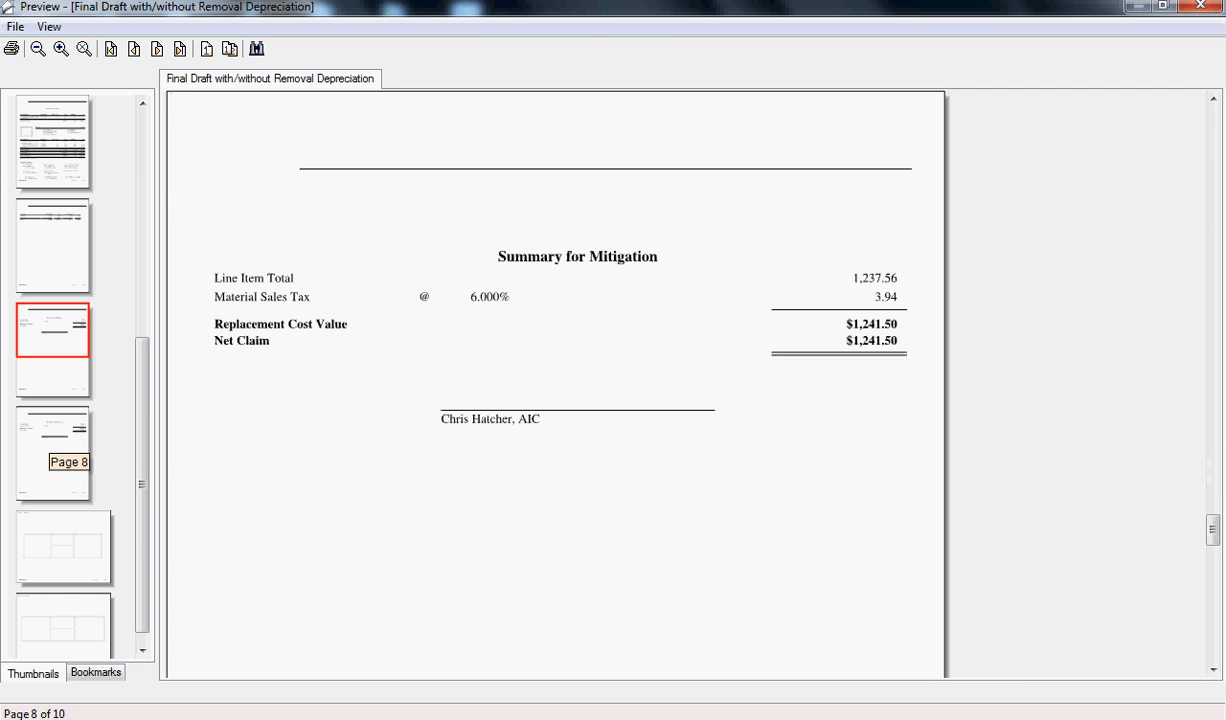